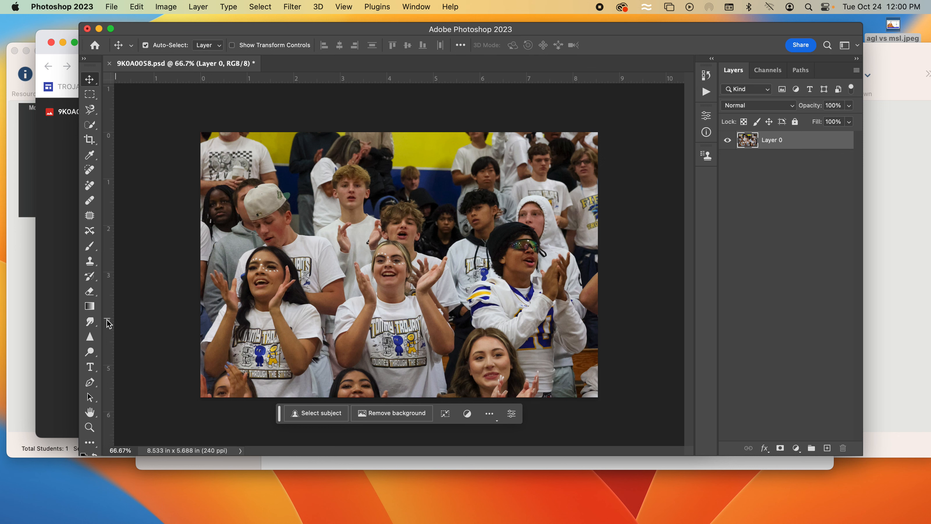
Activate the Horizontal Type tool and look through the font list and the styles available for Bungee.
click(90, 371)
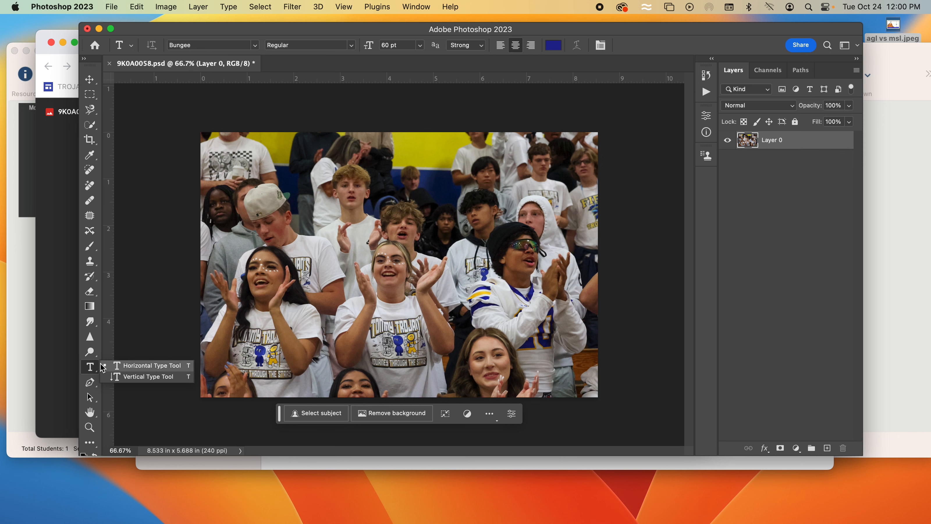
click(254, 45)
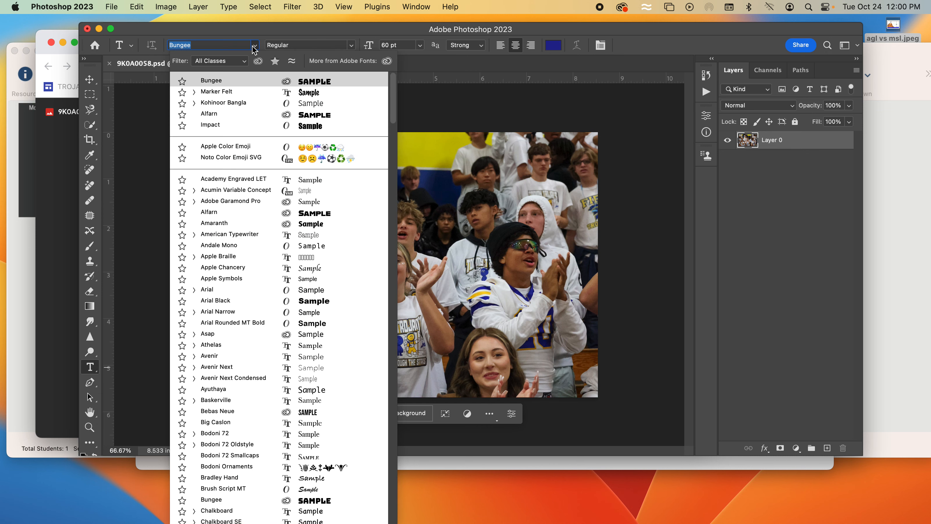
click(353, 45)
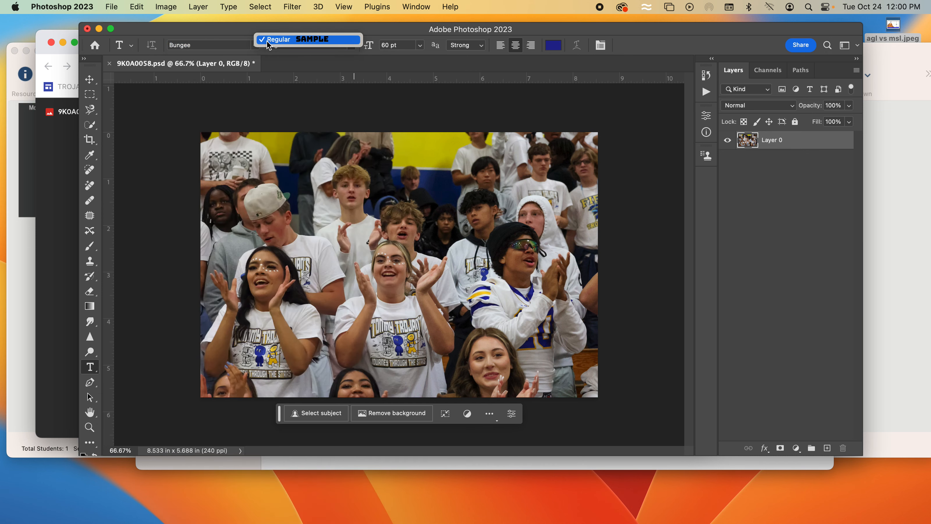
click(337, 48)
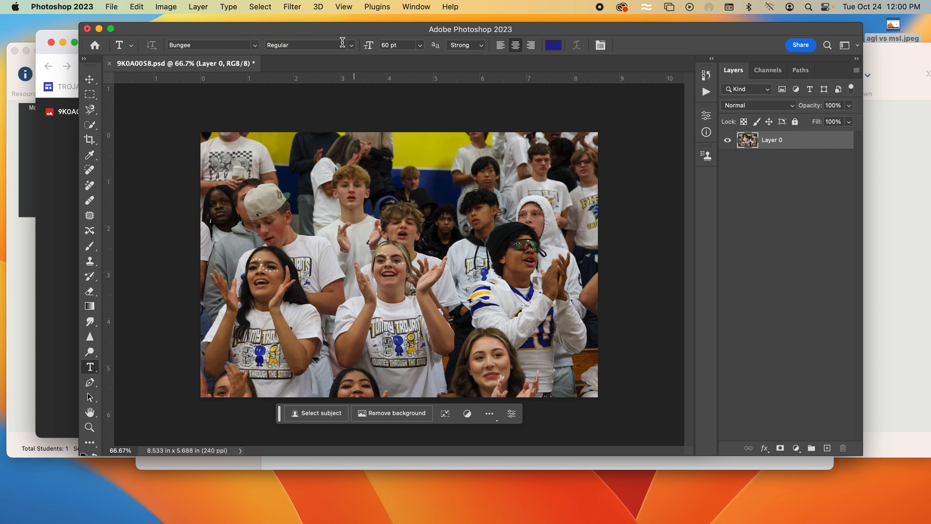
click(350, 46)
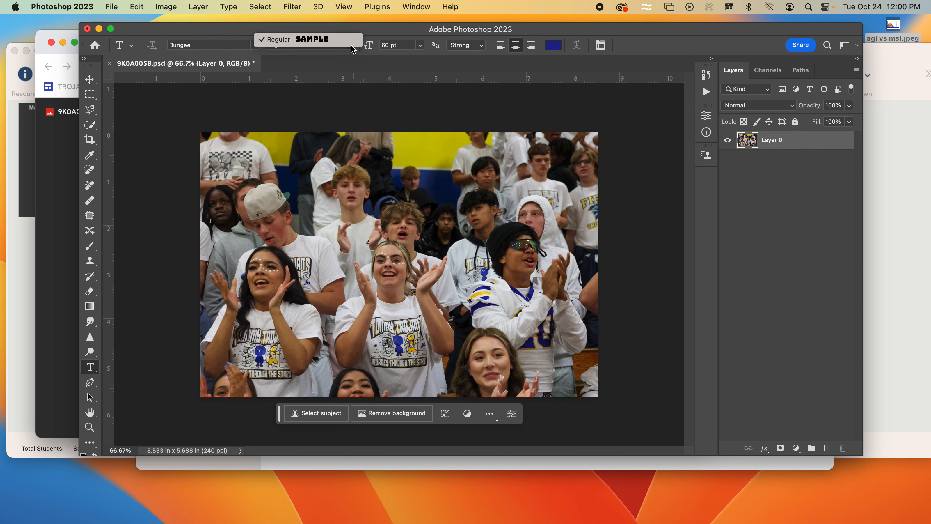
click(279, 41)
Try the Amaranth font for the type tool and check which styles it offers.
click(255, 46)
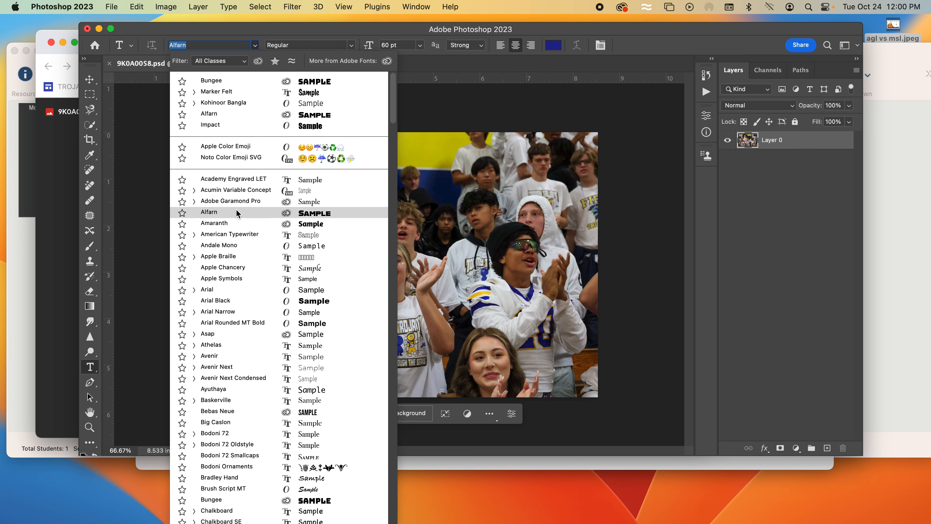
click(231, 224)
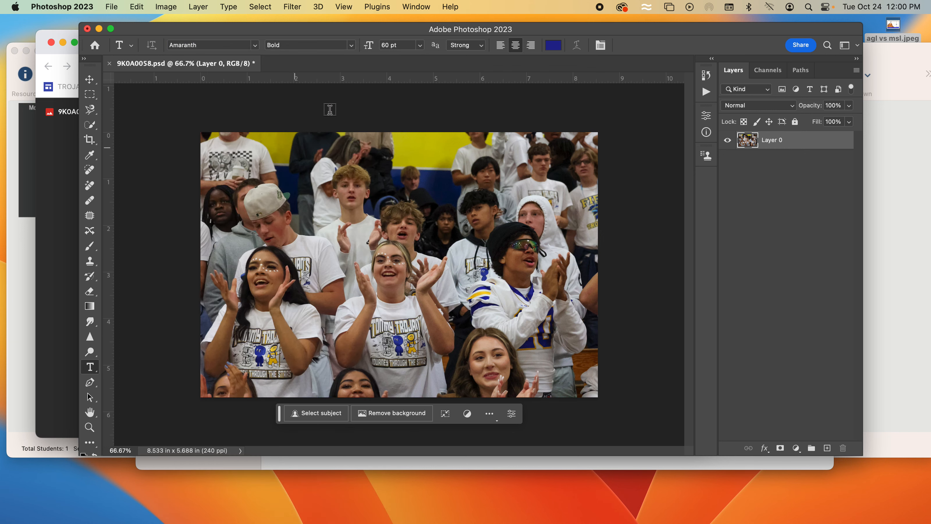
click(353, 50)
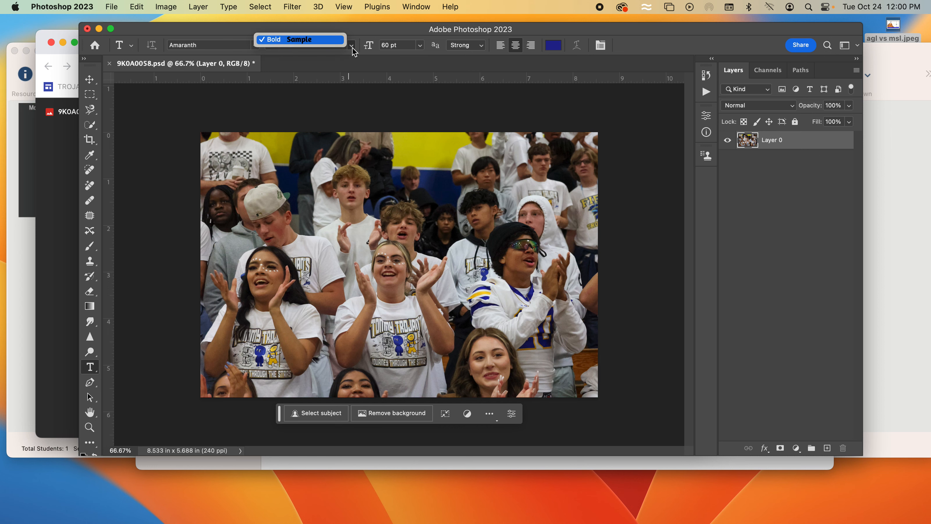
click(224, 45)
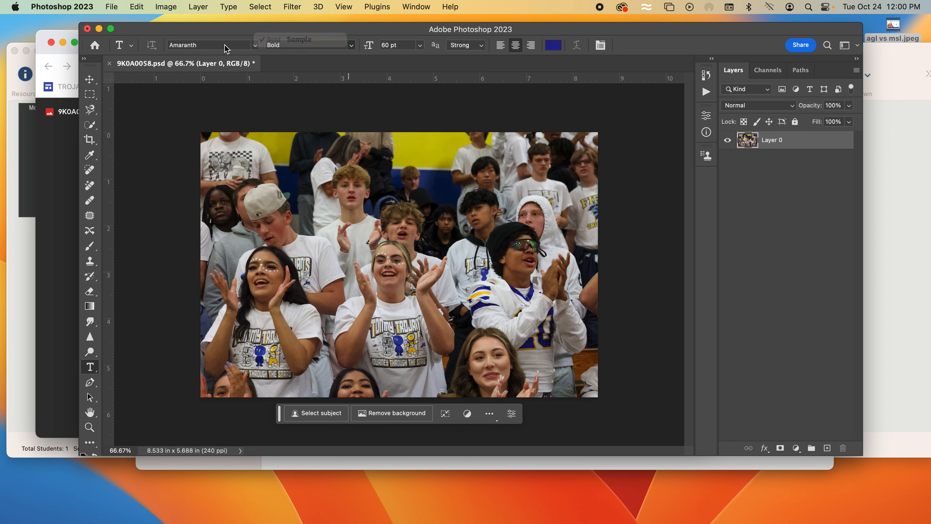
Set the type font to Impact and start a new text line over the cheering students in the photo.
click(256, 45)
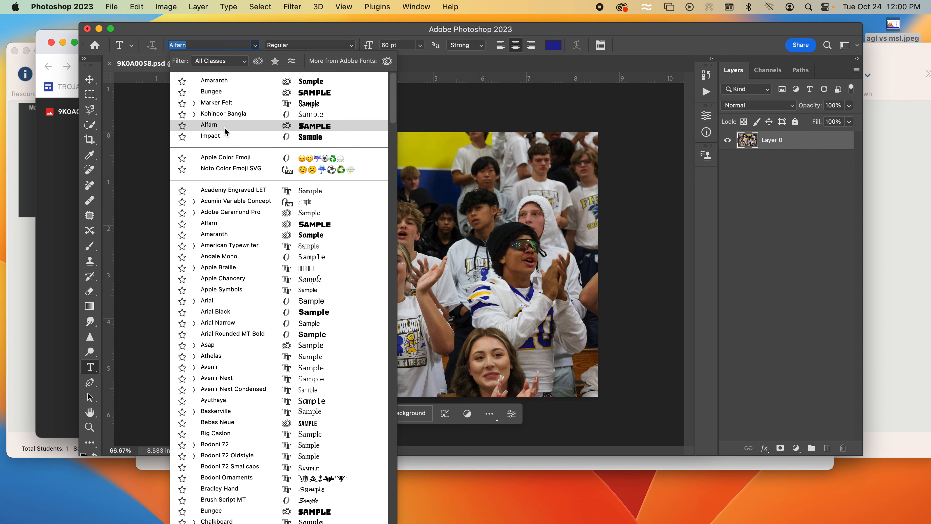
click(224, 135)
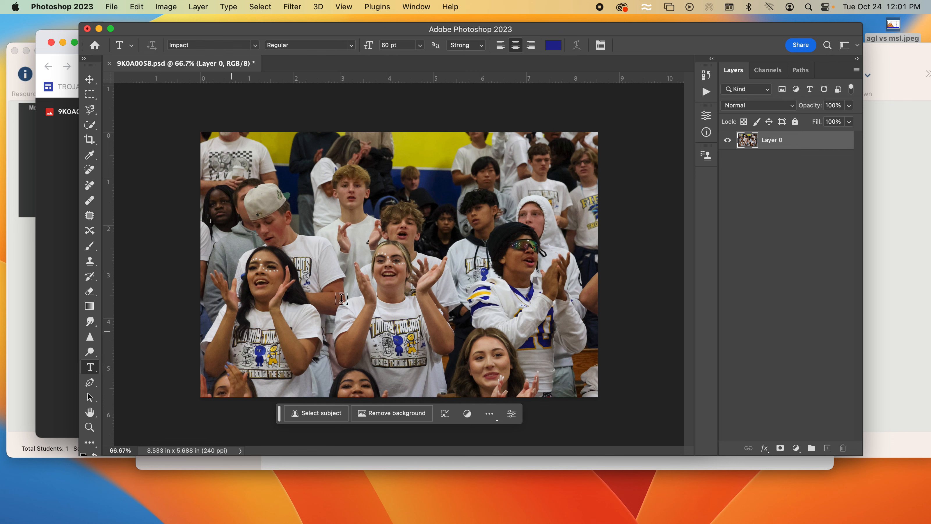
click(313, 292)
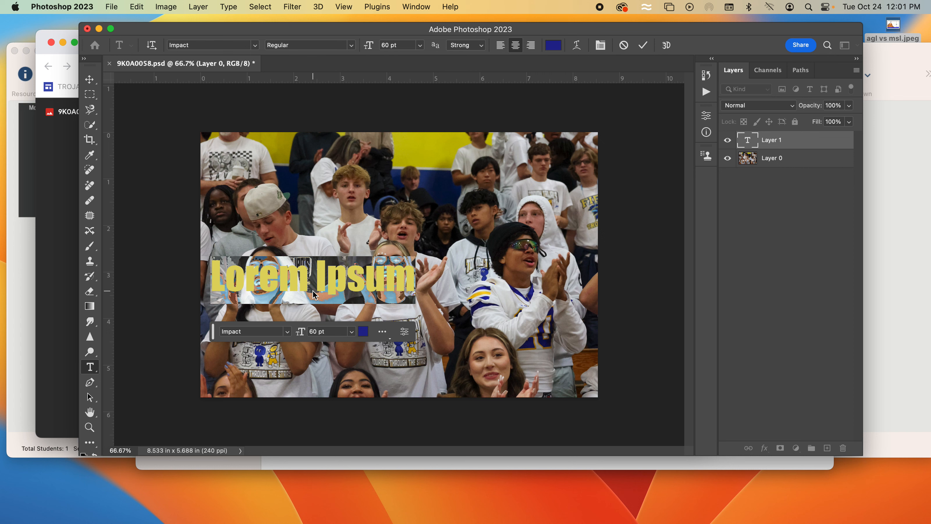
Replace the placeholder text with CABBAGE PATCH and move it to the lower middle of the photo.
click(308, 274)
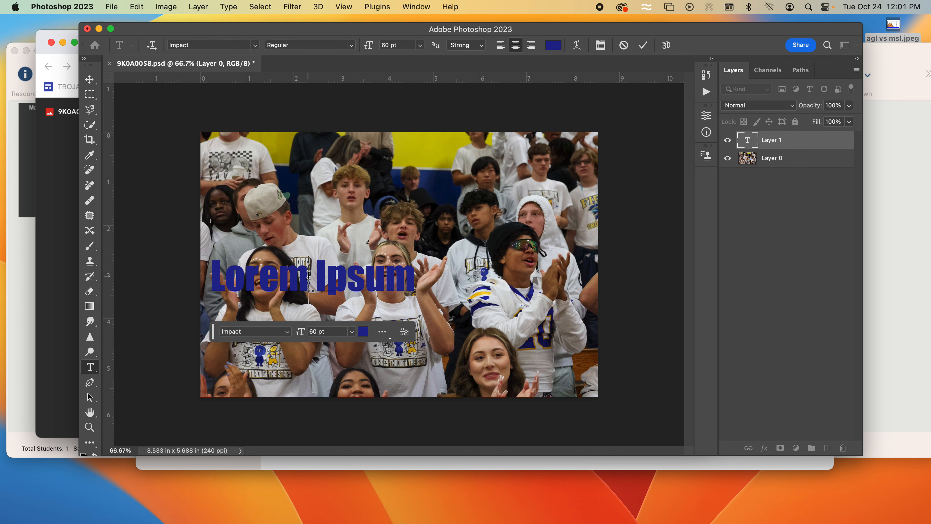
text(C)
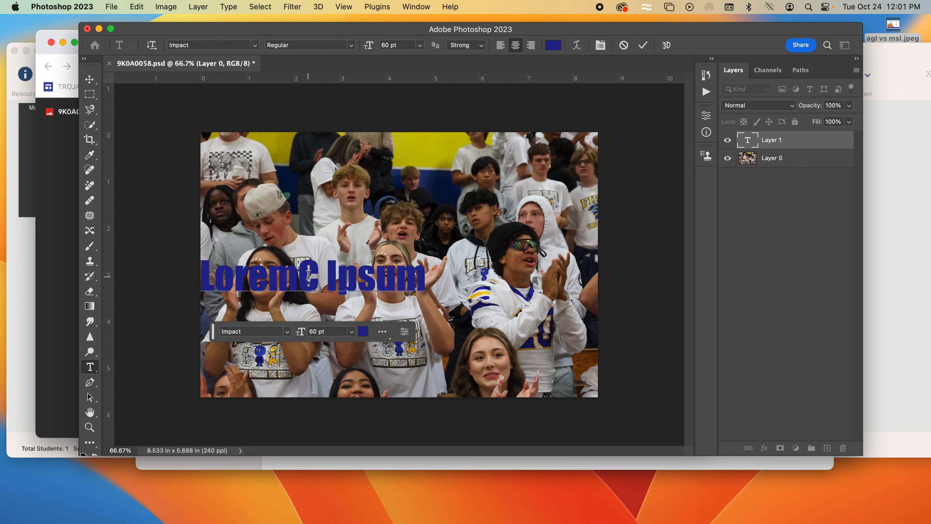
double_click(307, 274)
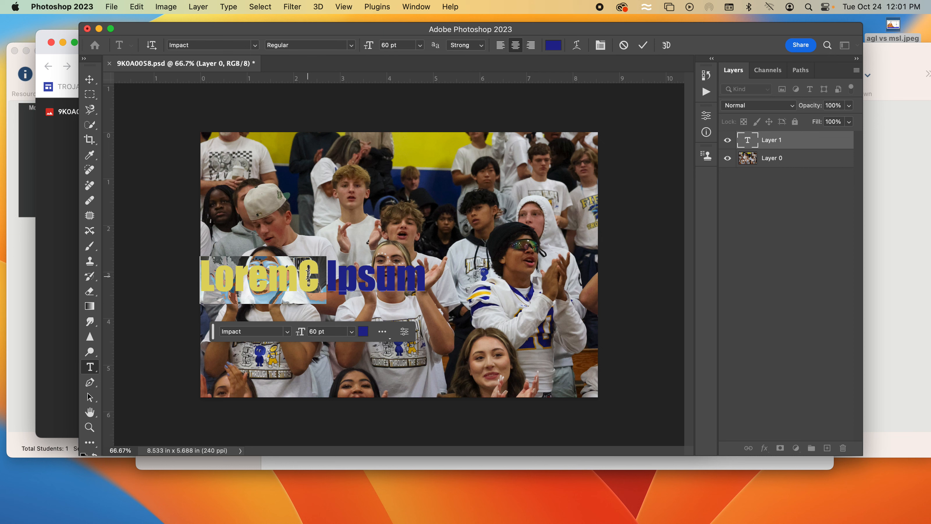
key(BackSpace)
double_click(314, 276)
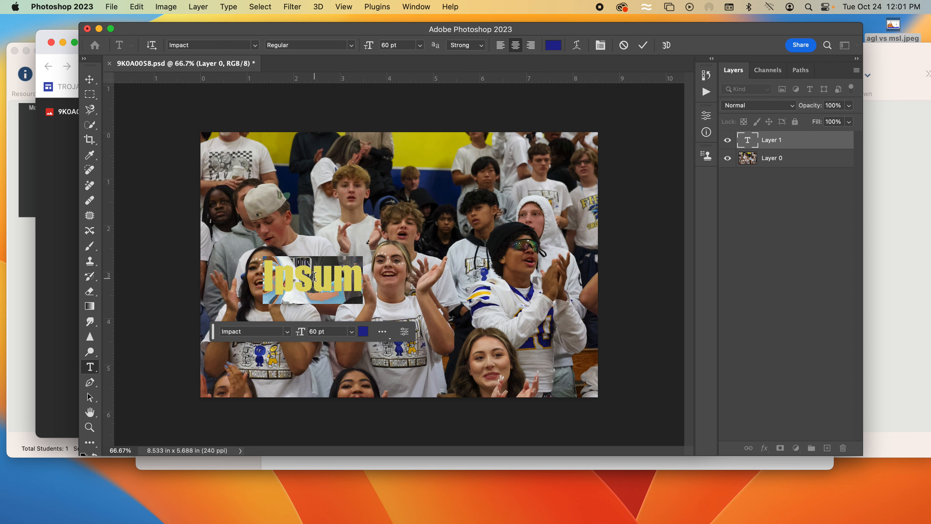
key(BackSpace)
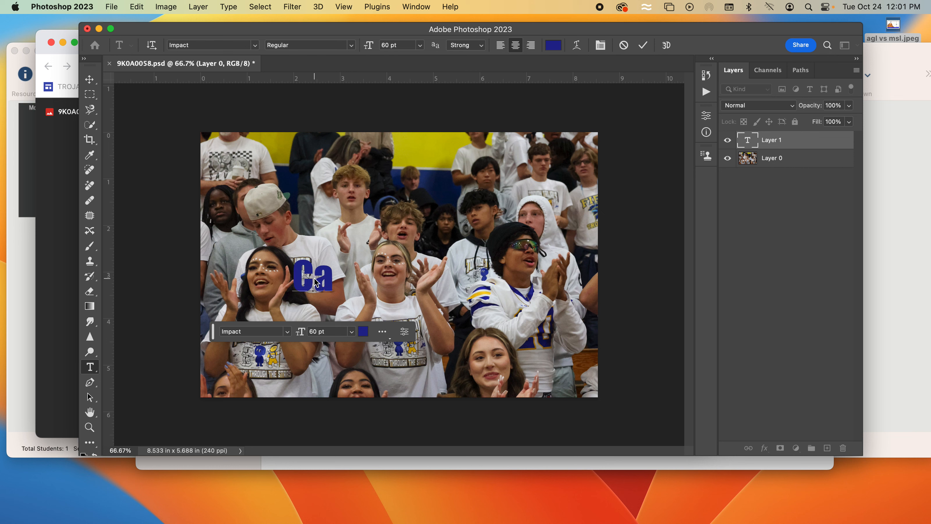
text(CAB)
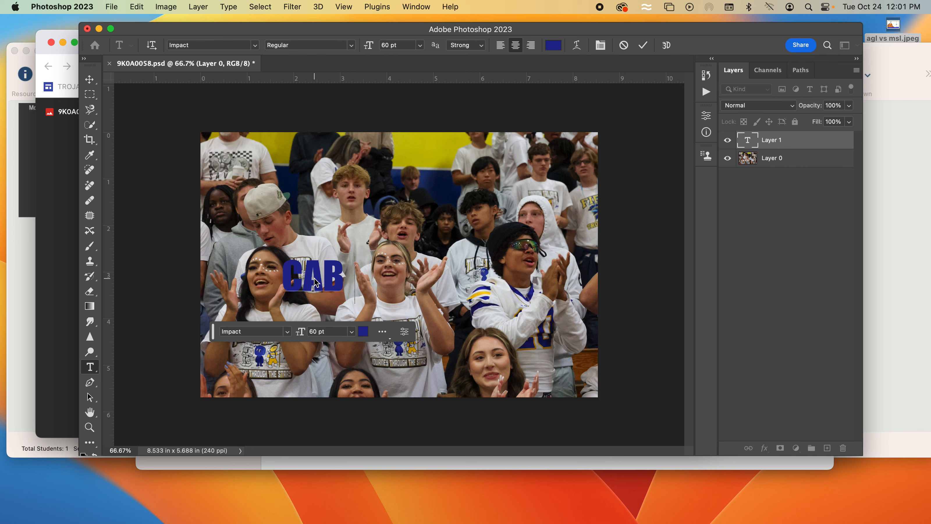
text(BAGE PATCH)
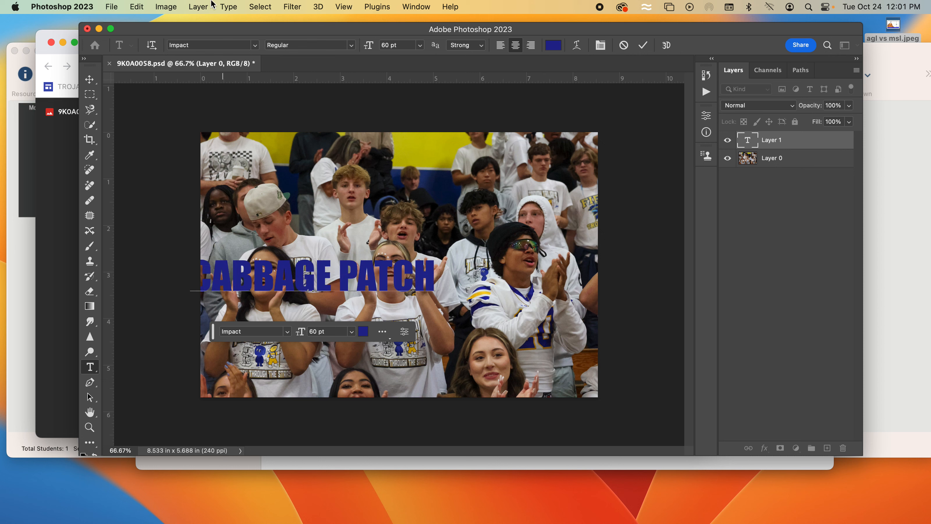
click(91, 82)
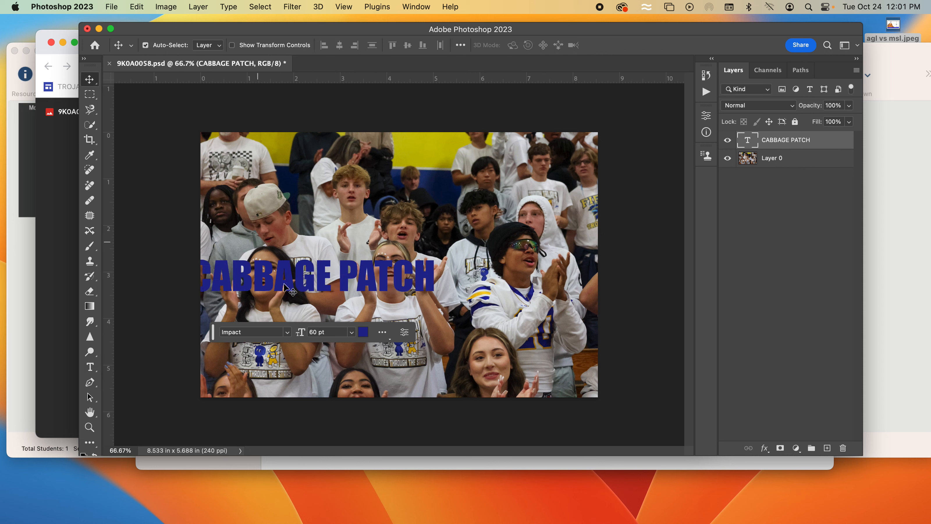
drag(290, 290, 395, 354)
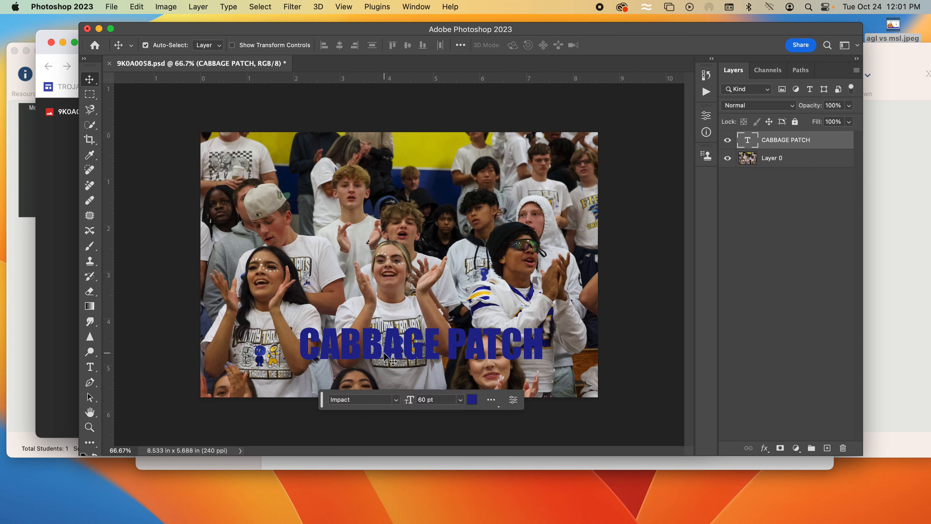
Try colors sampled from the football jersey for the CABBAGE PATCH text and apply the blue #292ca7.
click(473, 400)
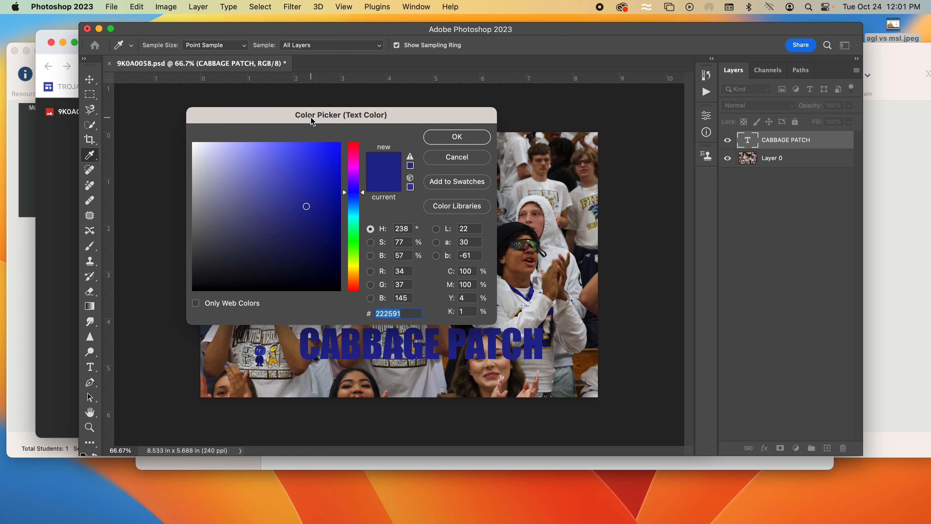
drag(312, 121, 152, 194)
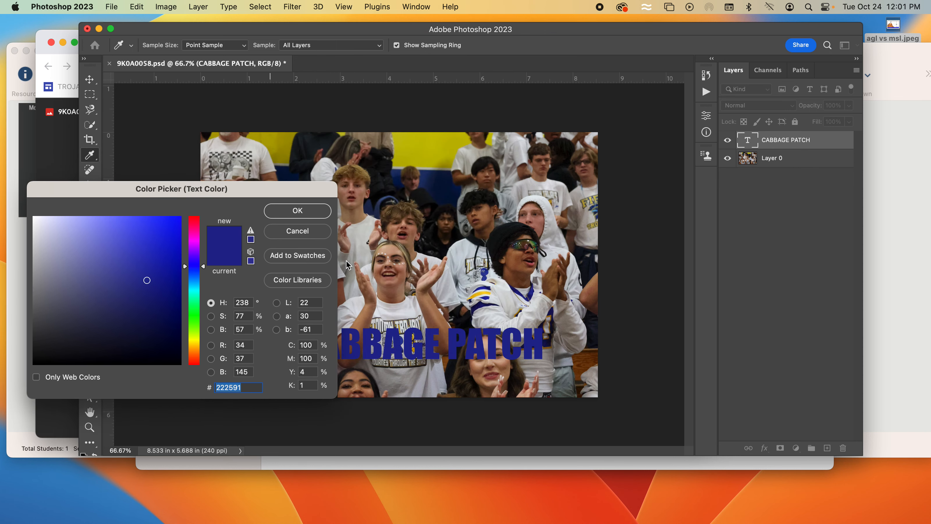
click(484, 296)
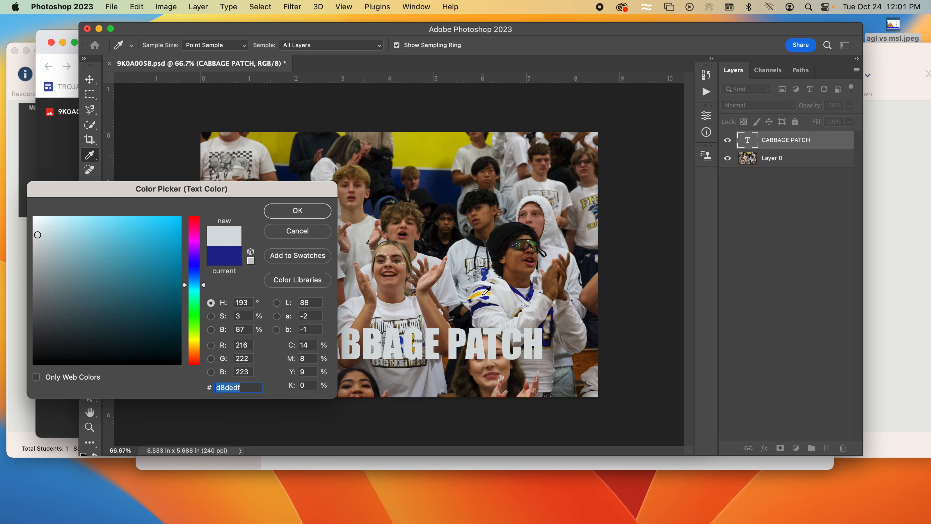
click(484, 295)
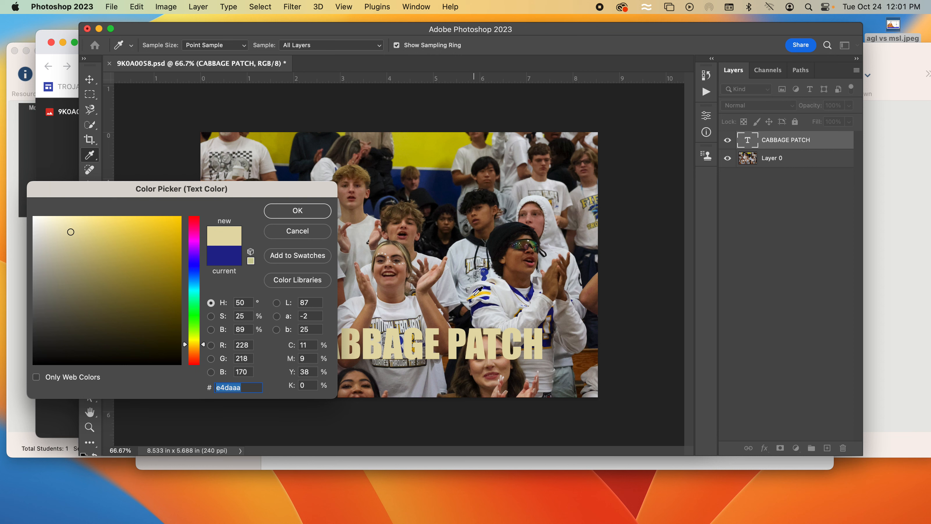
click(477, 293)
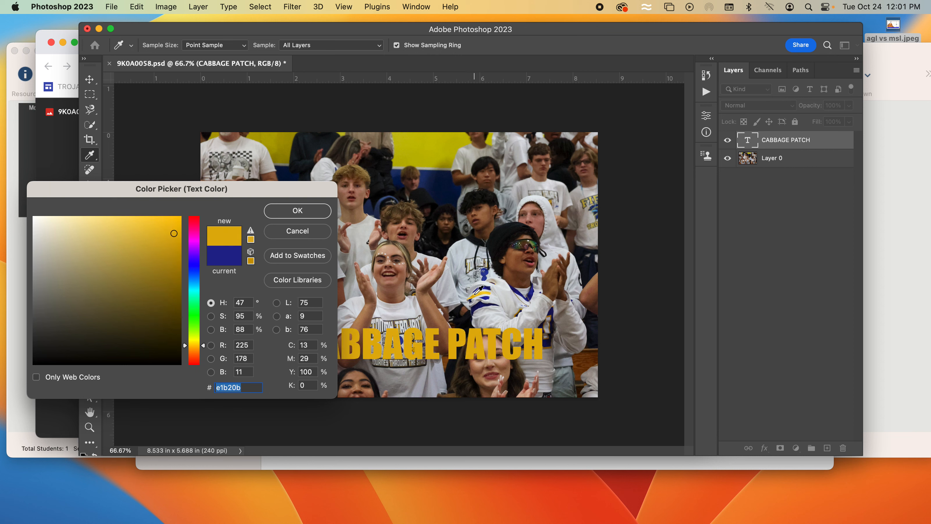
click(490, 295)
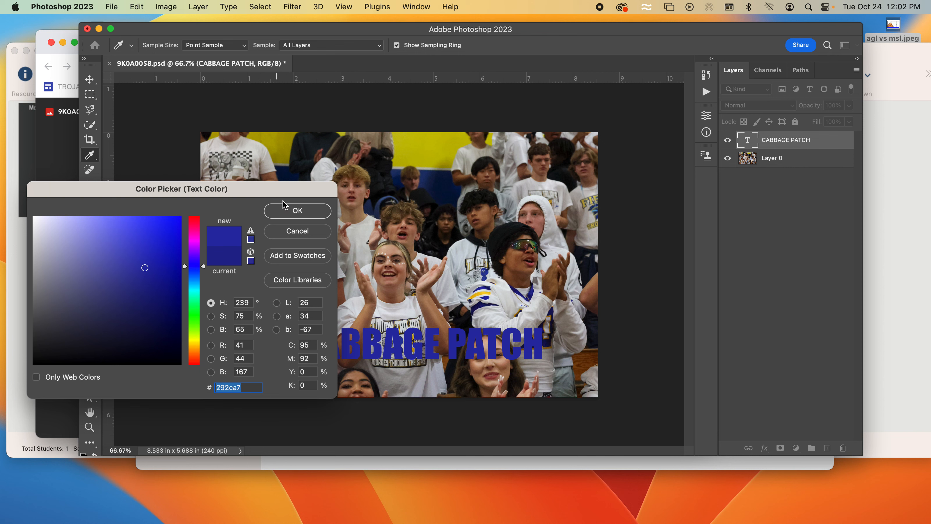
click(296, 211)
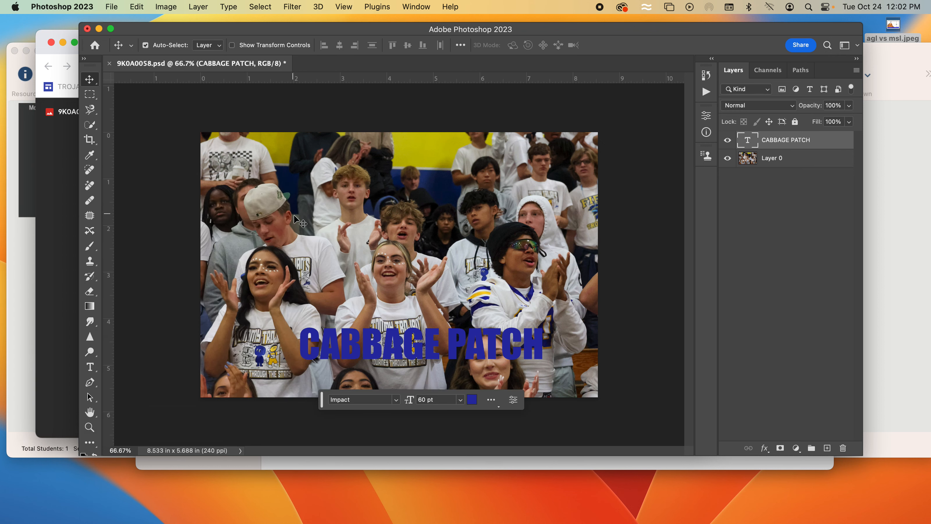
Preview other fonts on the text but keep Impact, and try a 30 pt size before restoring 60 pt.
click(399, 399)
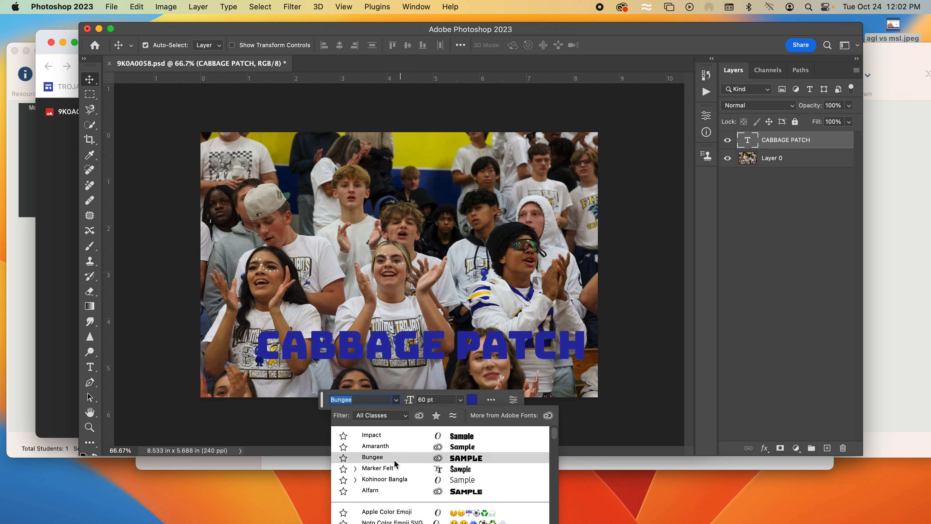
click(373, 434)
click(460, 400)
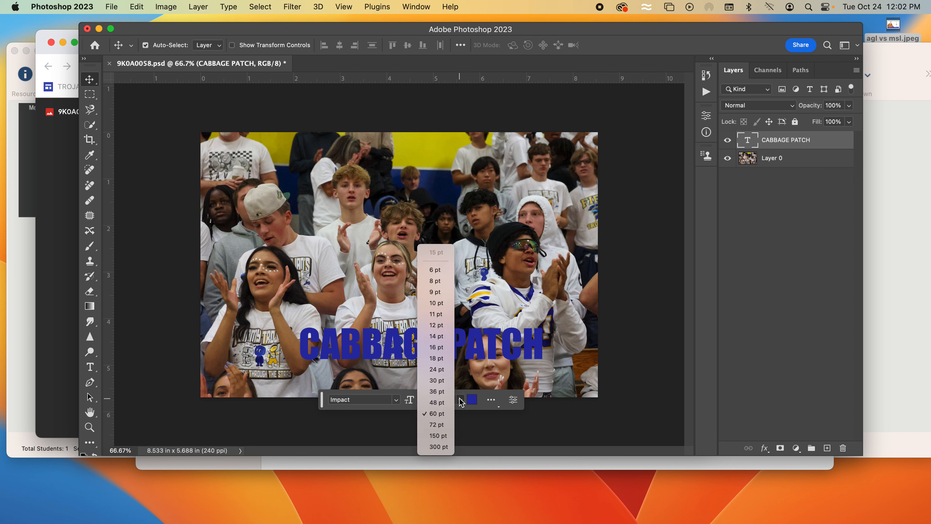
click(445, 380)
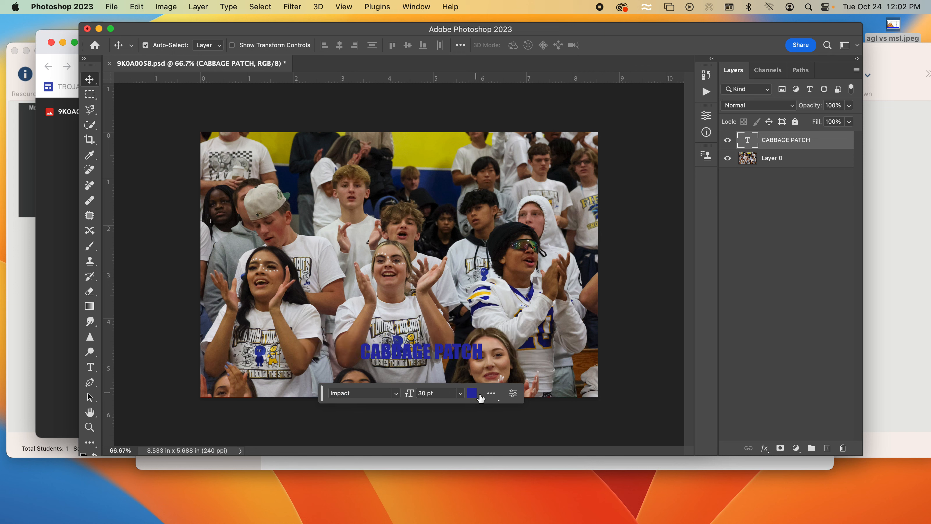
click(461, 393)
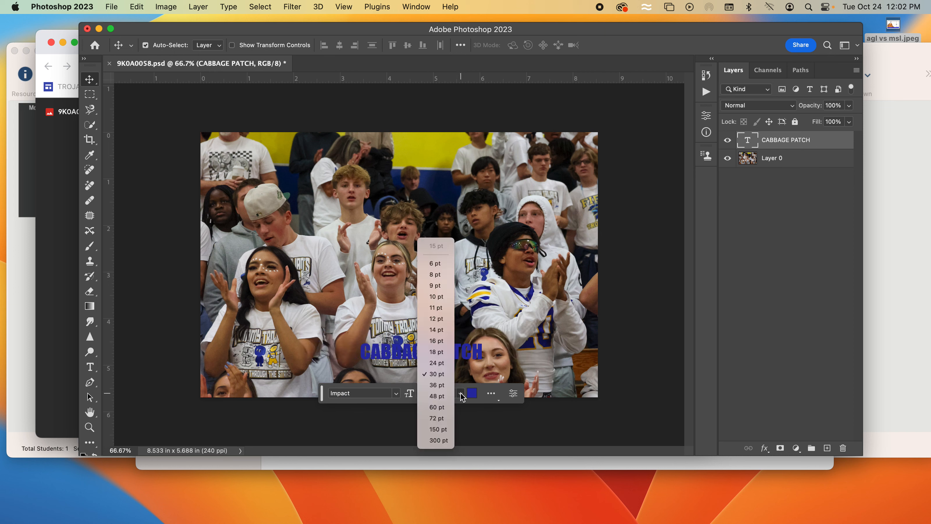
click(439, 408)
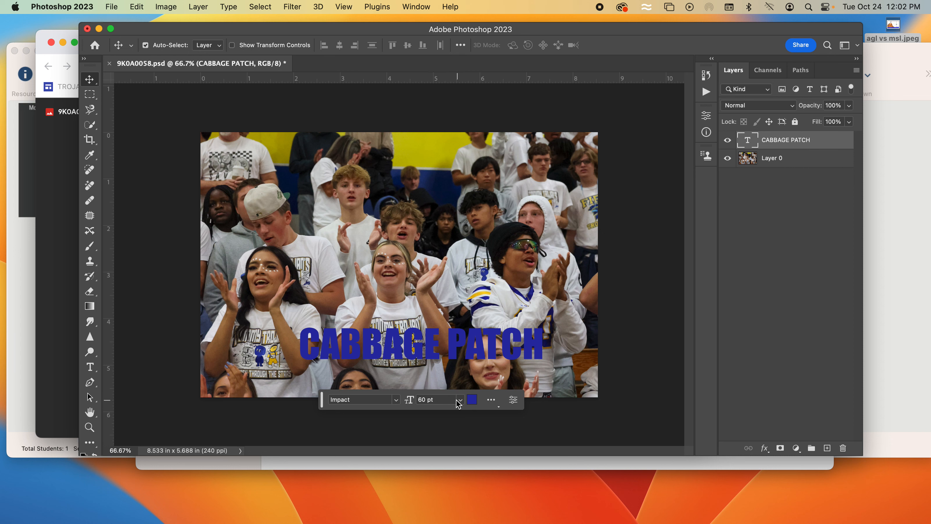
Open the properties of the CABBAGE PATCH text layer and expand its transform settings.
click(512, 403)
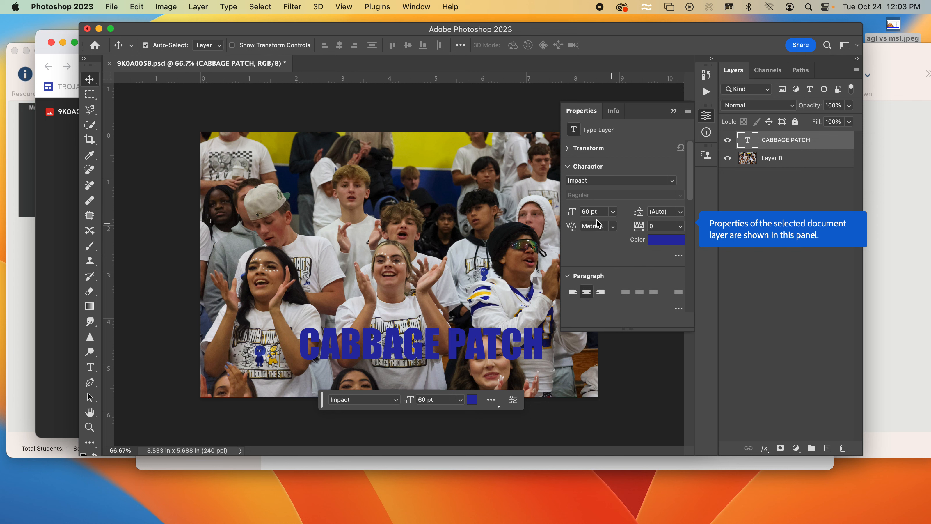
click(568, 148)
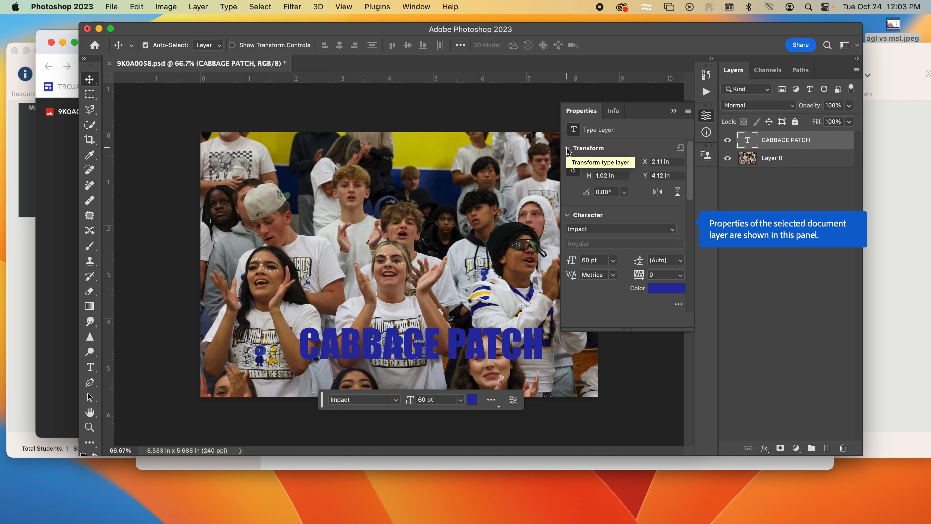
Collapse the text layer's transform settings and hide its properties.
click(567, 149)
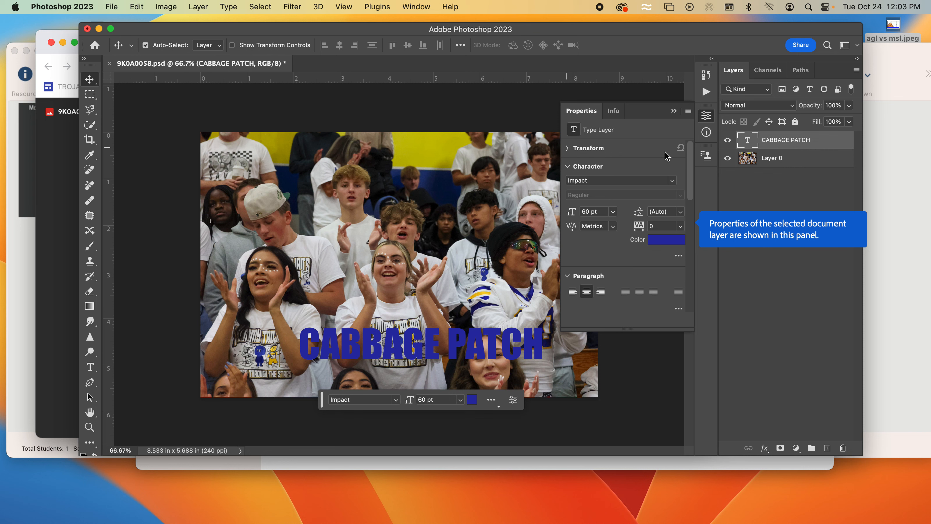
click(675, 112)
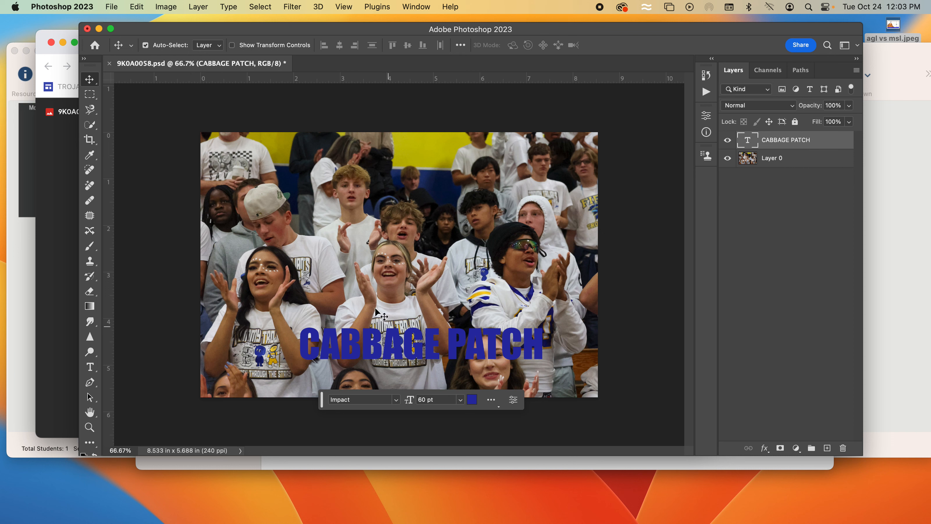
Select the whole CABBAGE PATCH text and add a Stroke layer style to it.
click(92, 368)
double_click(355, 339)
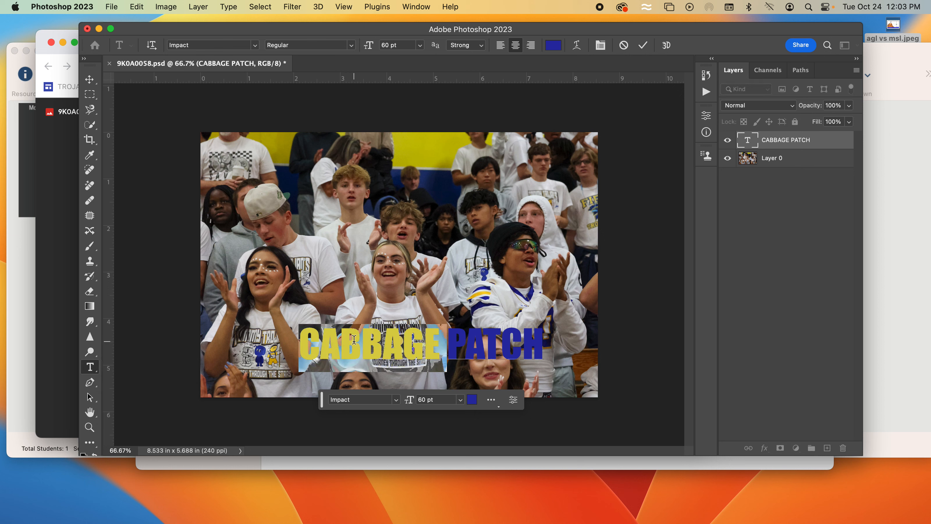
triple_click(354, 339)
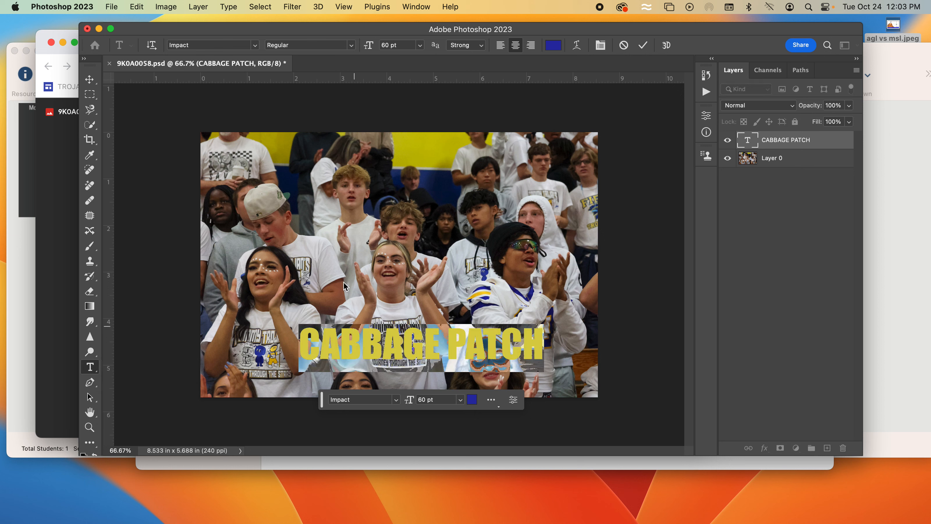
click(198, 7)
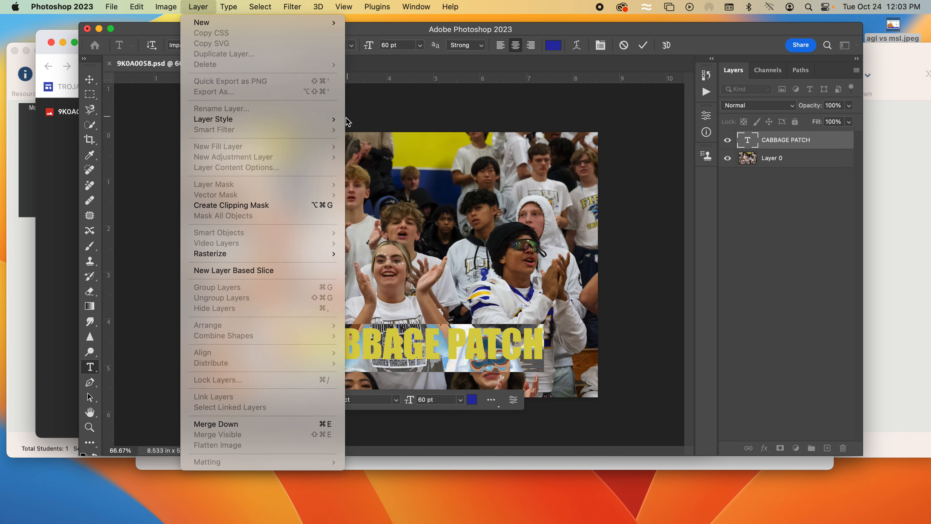
mouse_move(335, 123)
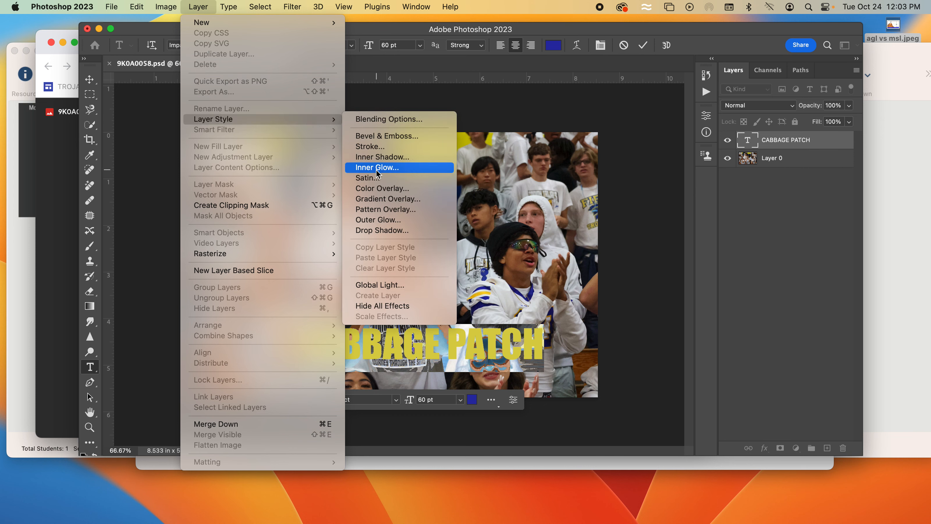
click(370, 146)
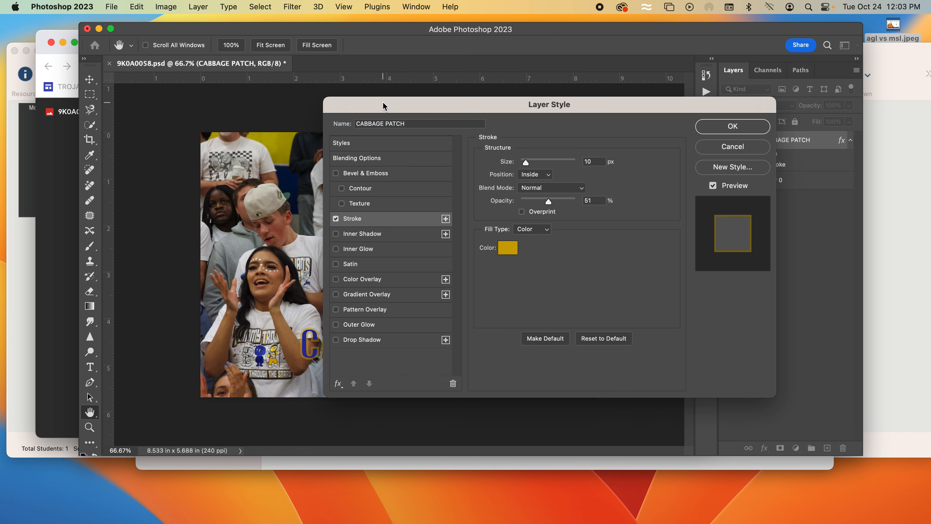
drag(382, 106, 552, 102)
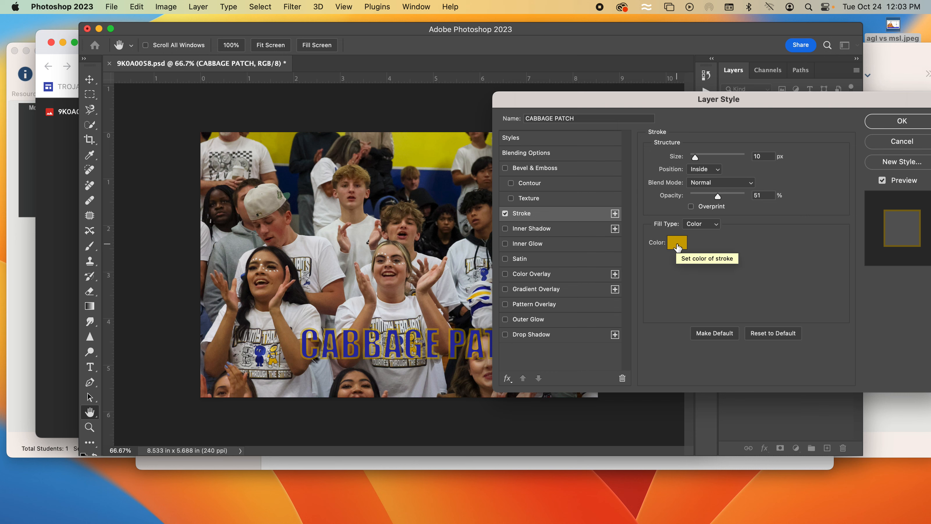
Set the stroke color to light gray #cacbc6 sampled from a white shirt in the photo and apply a 6 px size.
click(677, 244)
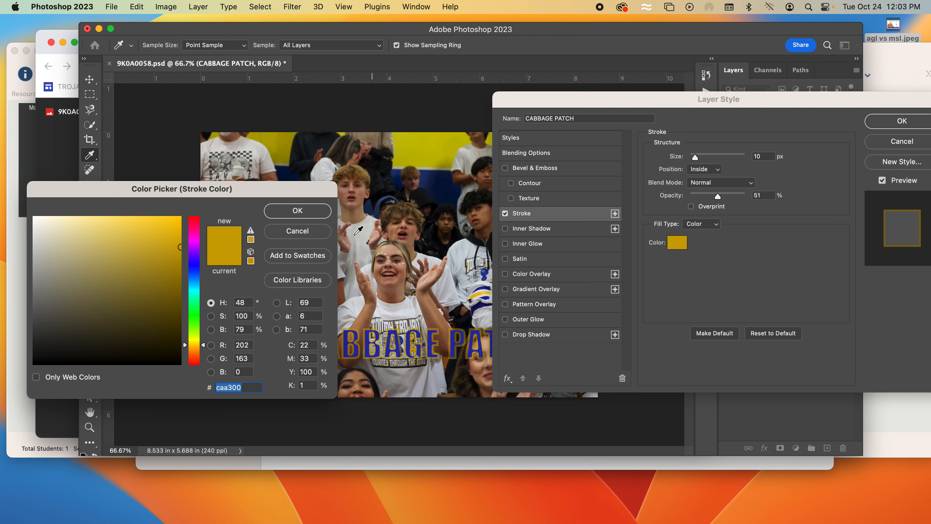
click(367, 230)
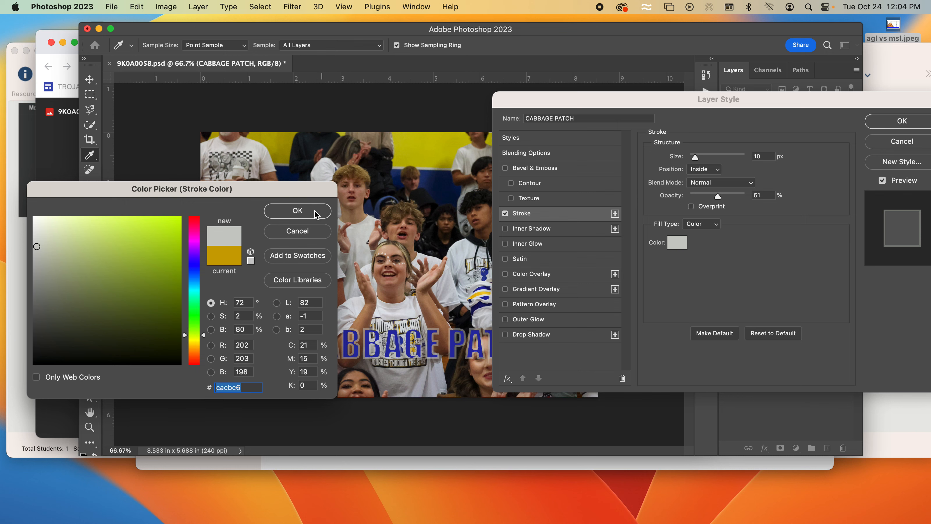
click(298, 211)
drag(567, 113, 560, 82)
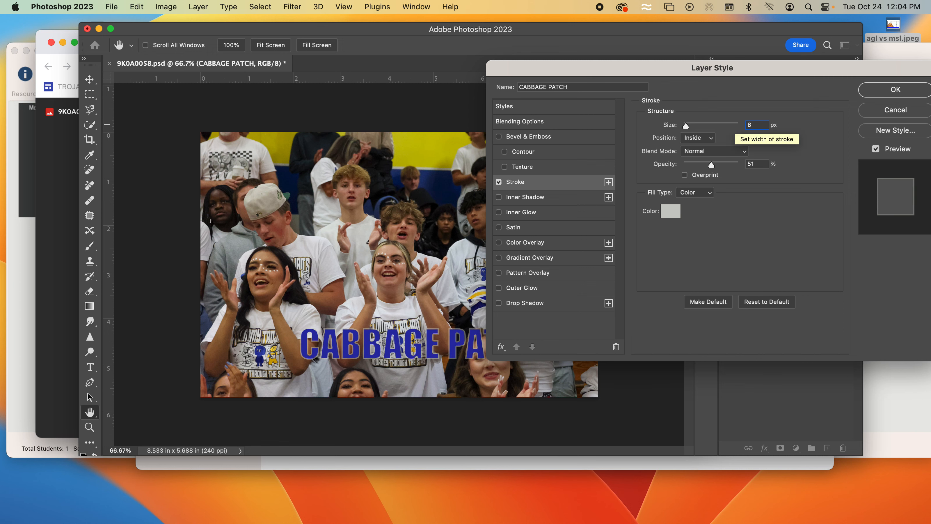
key(Return)
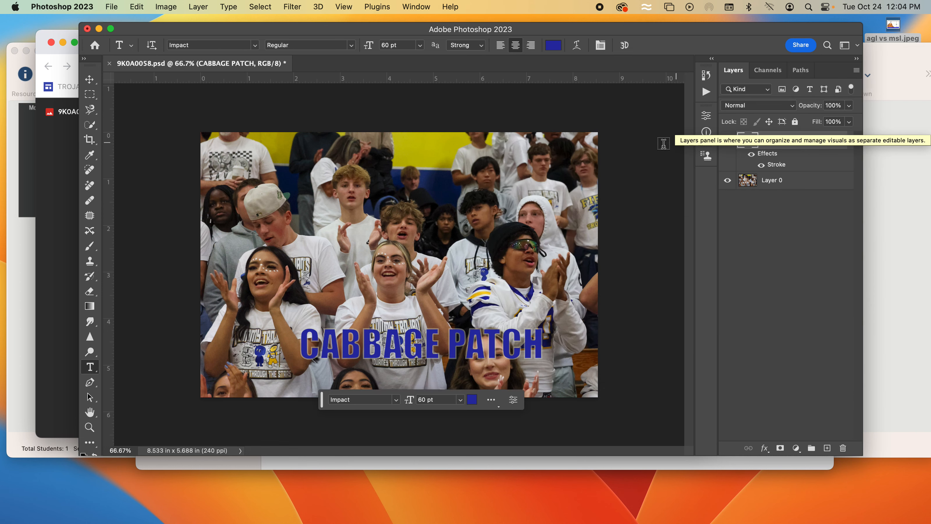
right_click(490, 340)
click(490, 341)
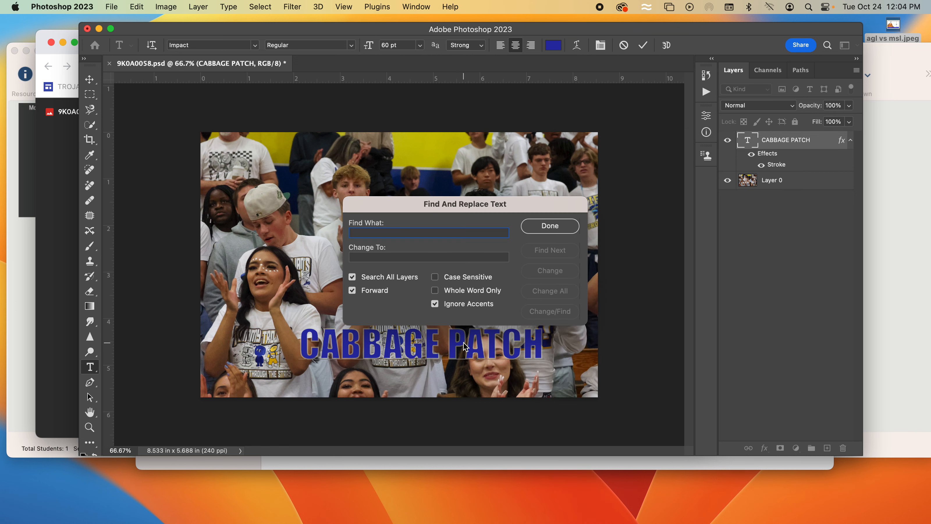
click(532, 226)
Reopen the Stroke layer style of the CABBAGE PATCH text and reduce the stroke size to 4 px.
double_click(423, 342)
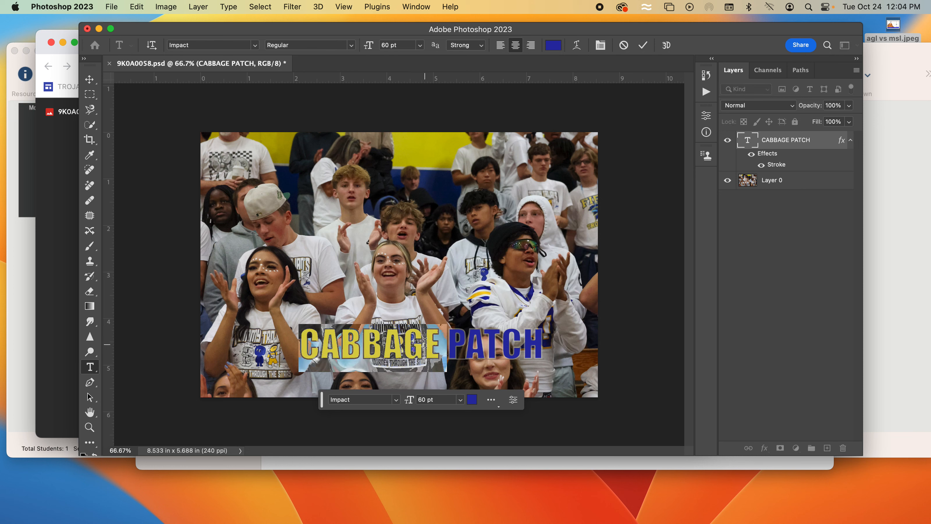
triple_click(425, 343)
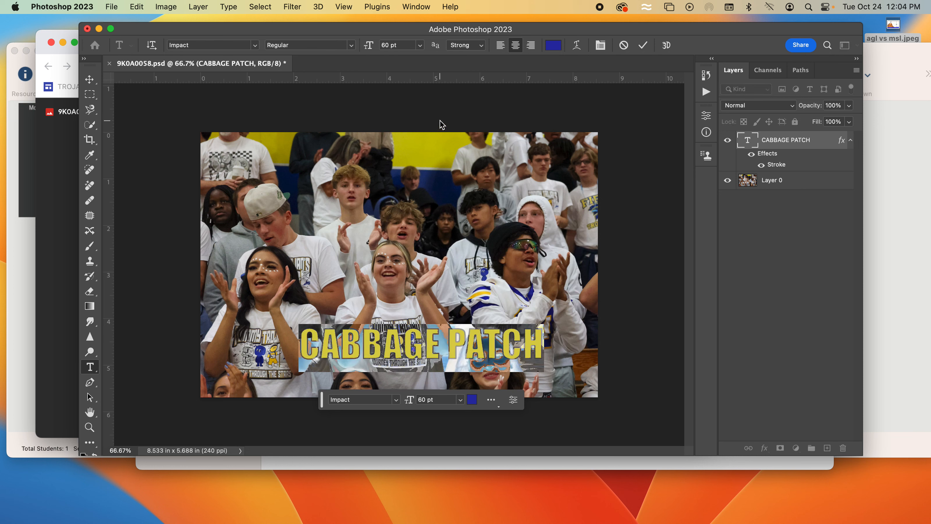
click(192, 7)
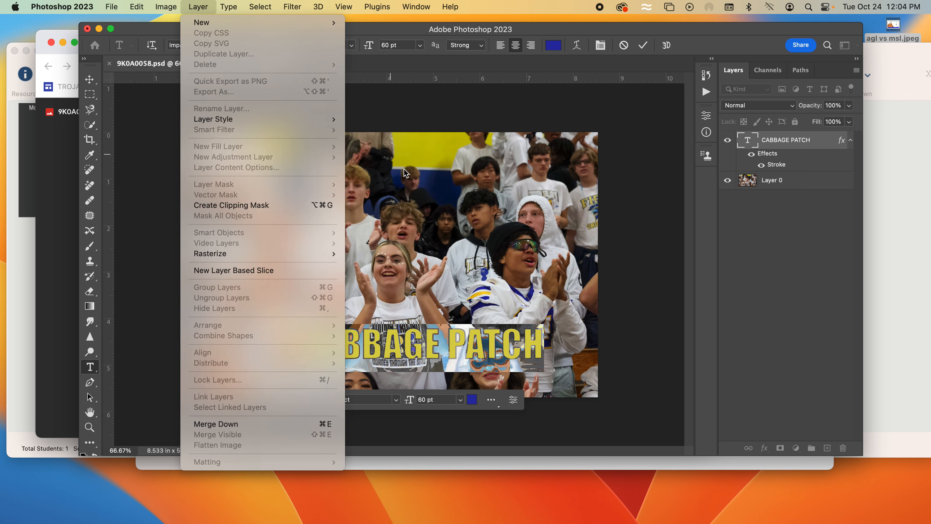
mouse_move(326, 119)
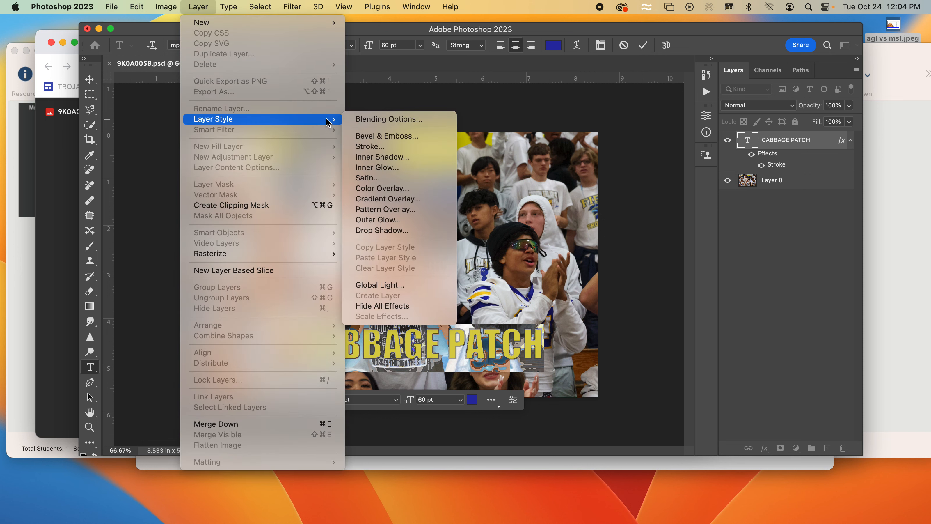
click(373, 147)
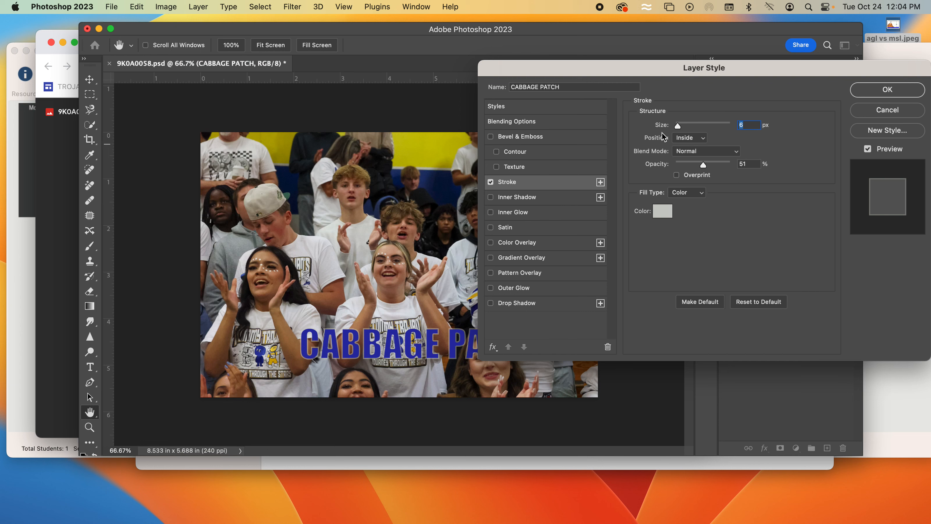
mouse_move(677, 125)
mouse_down()
mouse_move(692, 124)
mouse_move(677, 127)
mouse_up()
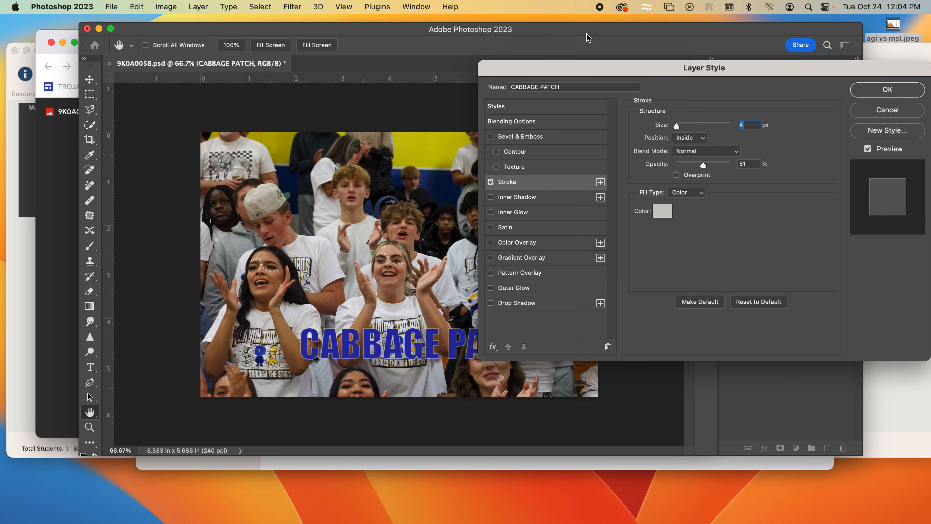
Add a Drop Shadow to the text with a 24° angle and a size of 35 px.
mouse_move(586, 74)
mouse_down()
mouse_move(527, 57)
mouse_move(613, 65)
mouse_up()
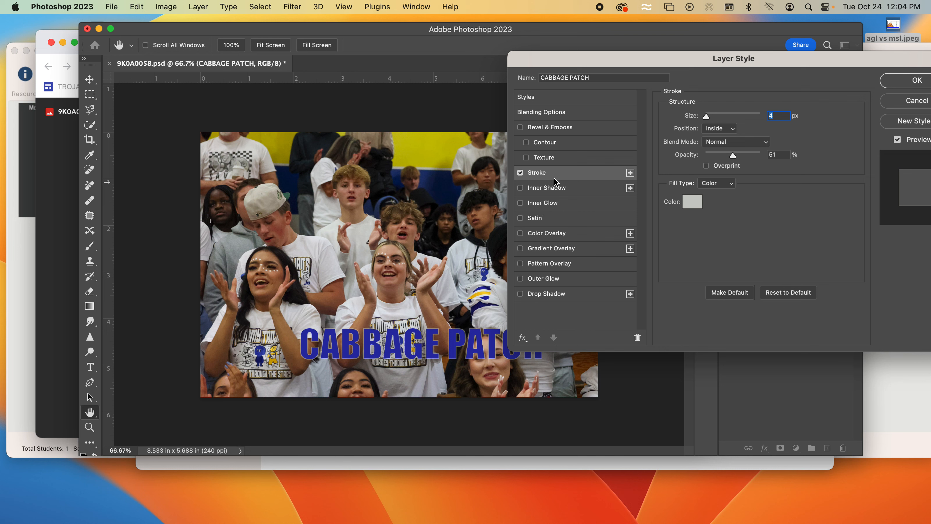
click(521, 295)
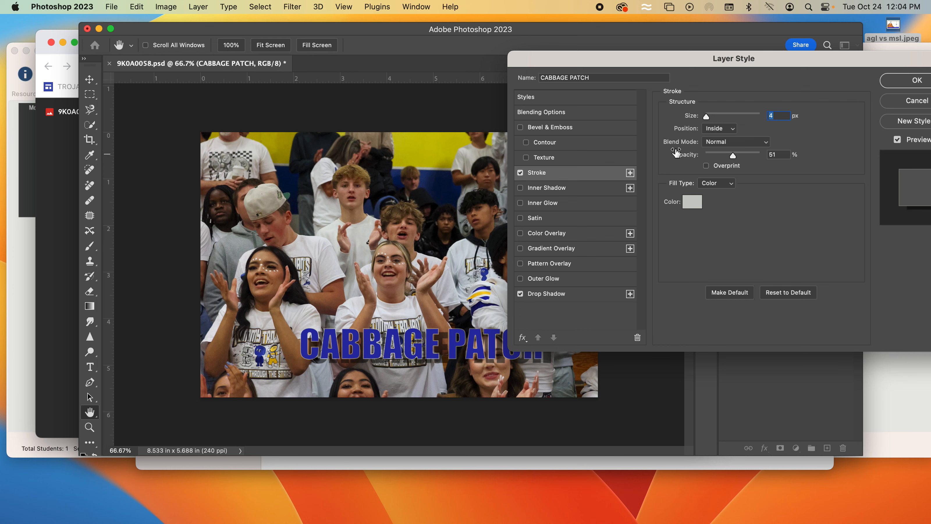
click(569, 296)
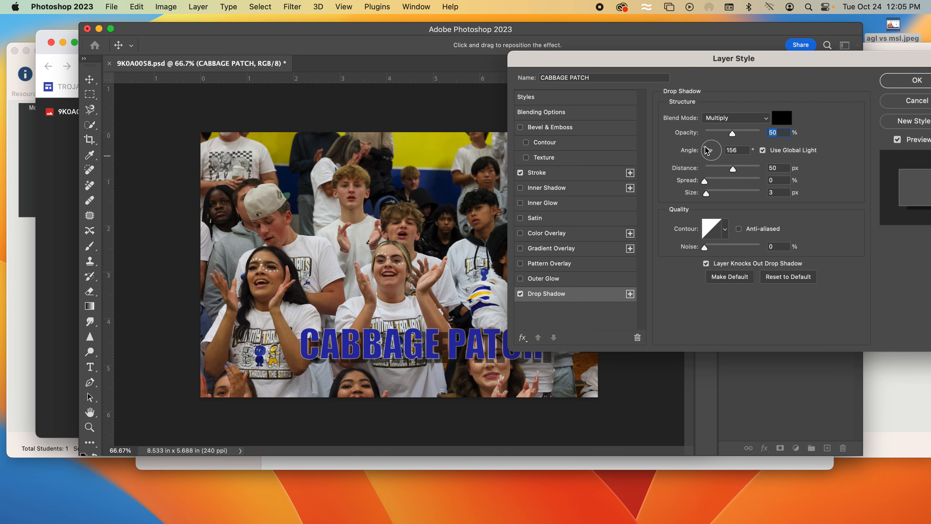
mouse_move(706, 150)
mouse_down()
mouse_move(718, 148)
mouse_move(717, 158)
mouse_move(721, 139)
mouse_move(723, 148)
mouse_up()
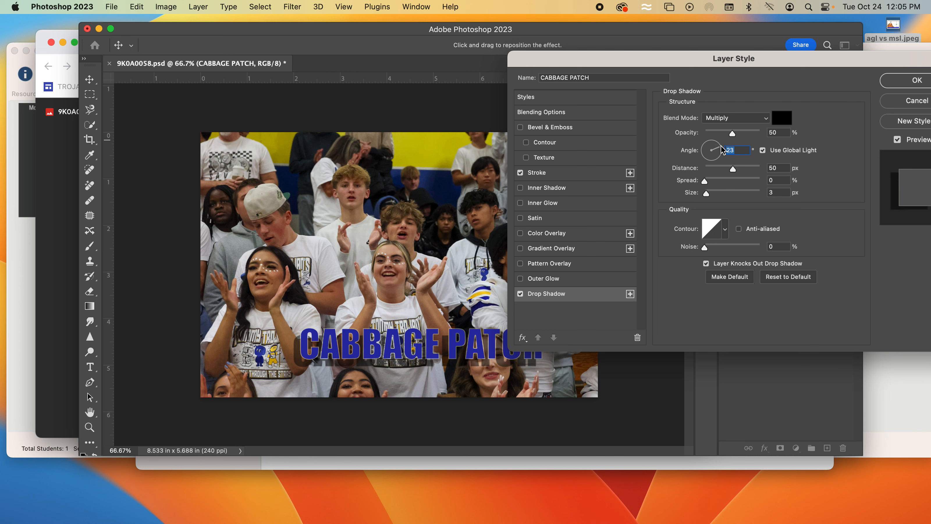
drag(722, 148, 723, 147)
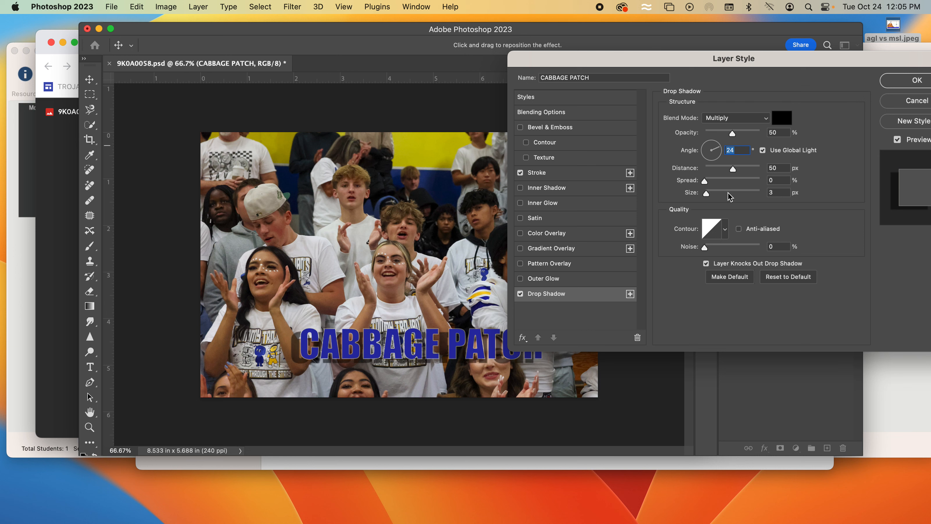
mouse_move(711, 194)
mouse_down()
mouse_move(743, 195)
mouse_move(719, 190)
mouse_up()
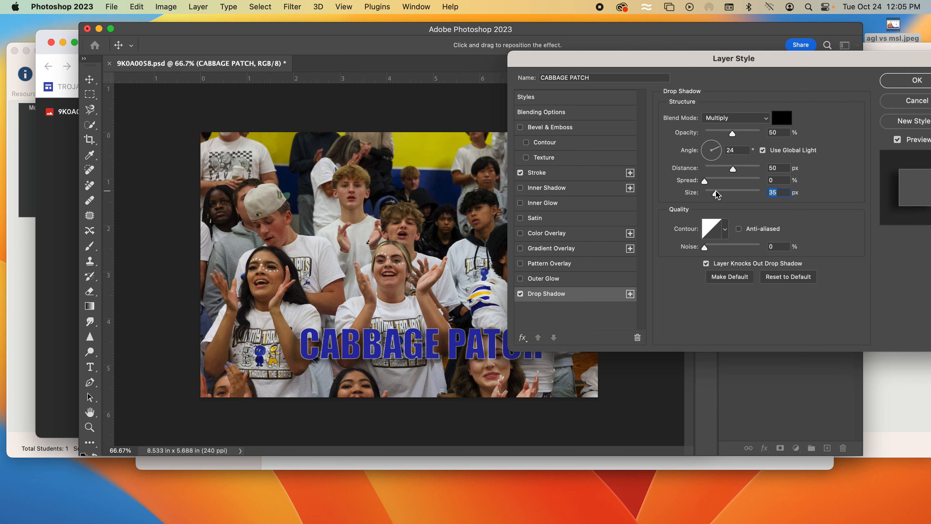
Compare the text with and without the drop shadow, keep the shadow on and apply the layer style.
click(520, 296)
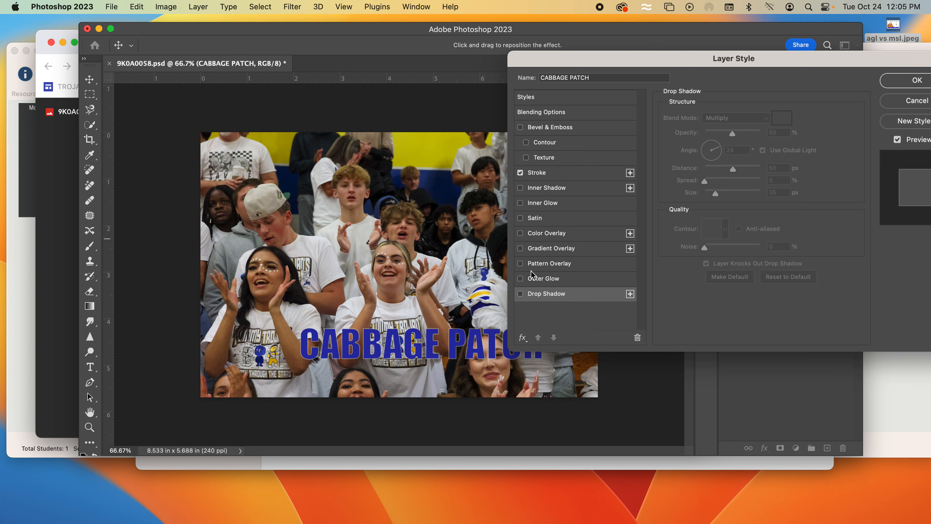
click(521, 294)
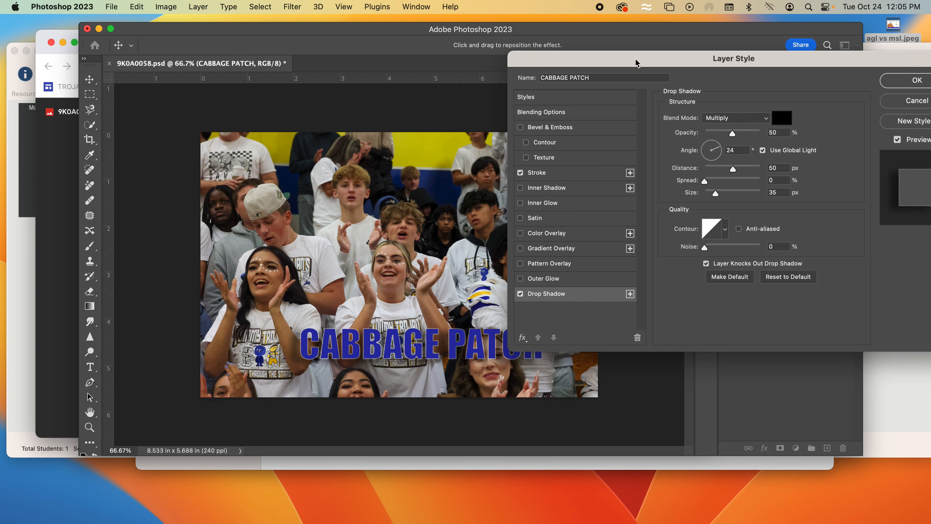
click(899, 81)
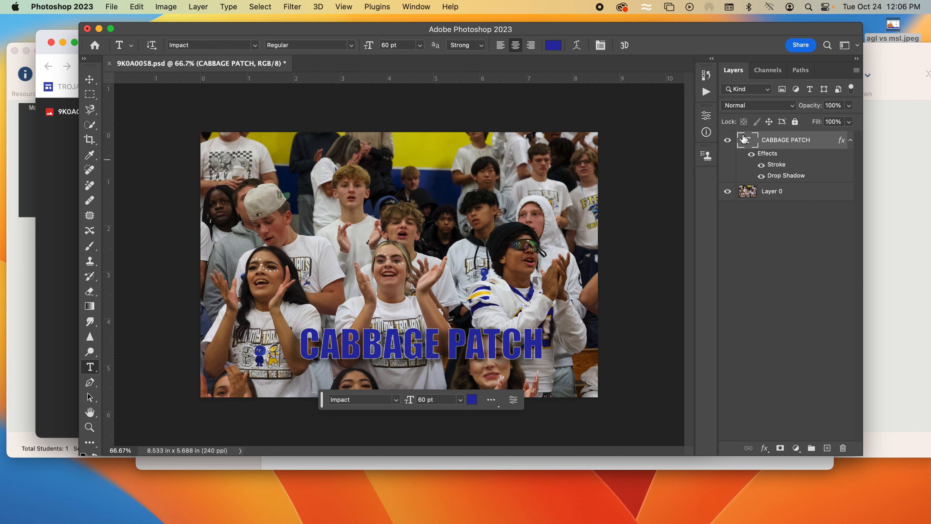
Hide the CABBAGE PATCH layer and show it again to compare the photo with and without the text.
click(728, 140)
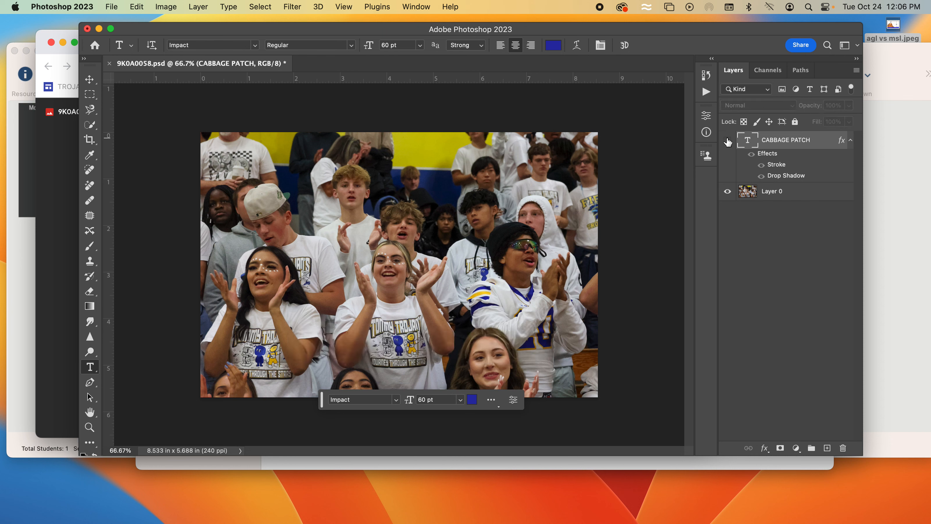
click(728, 141)
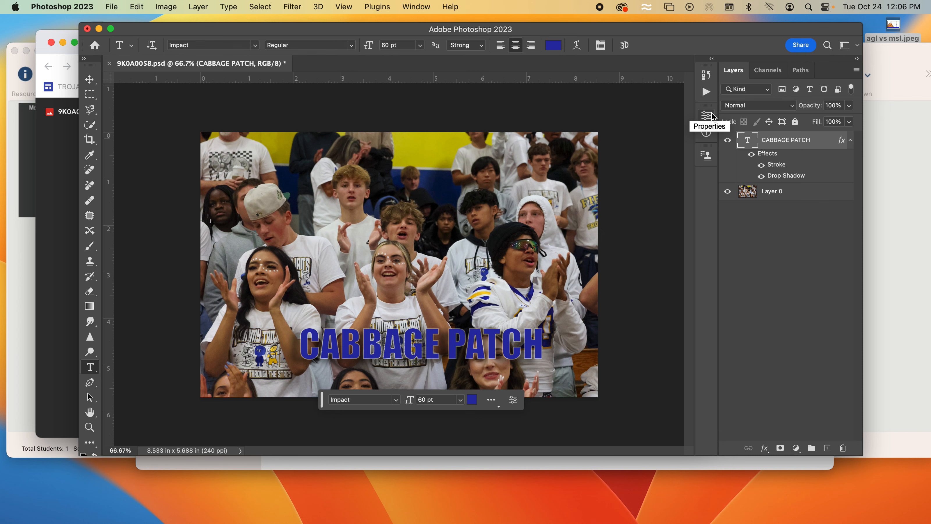
Step the document history back to the Stroke state, restore the latest Layer Visibility state and close the history.
click(705, 75)
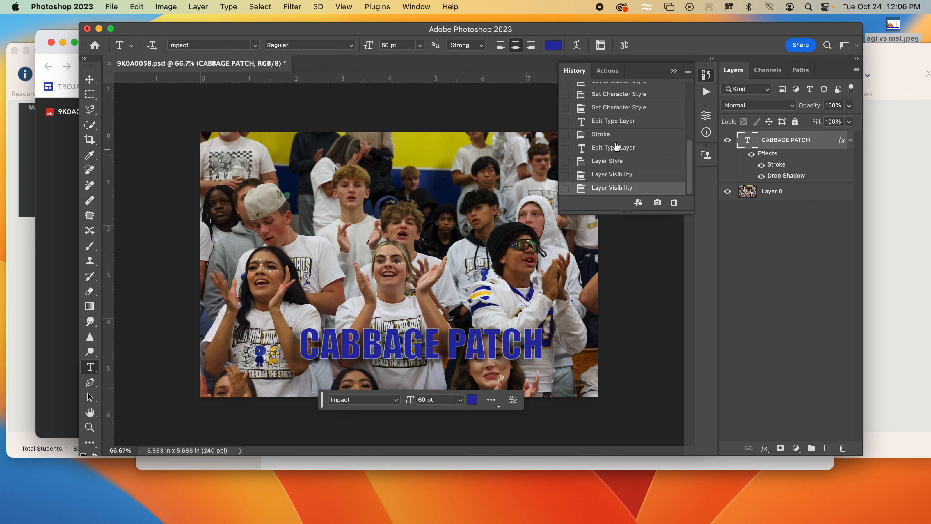
click(602, 134)
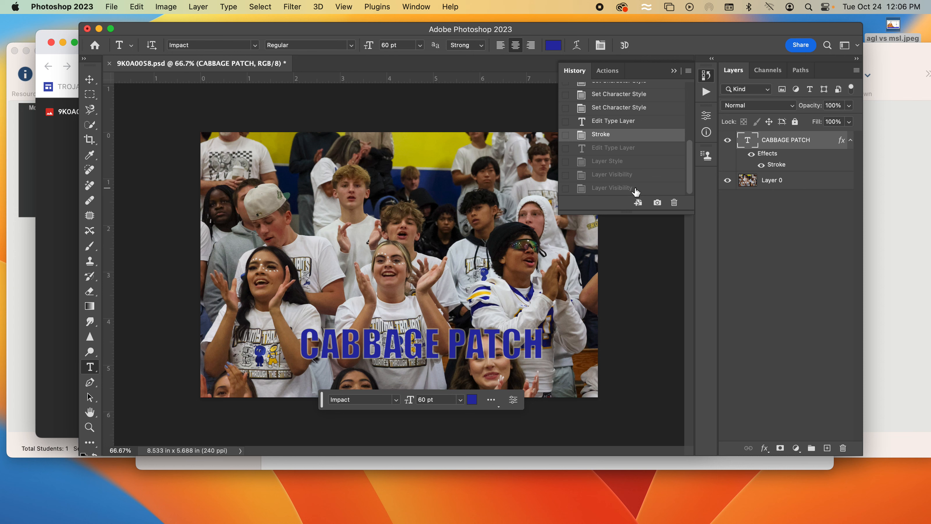
click(622, 188)
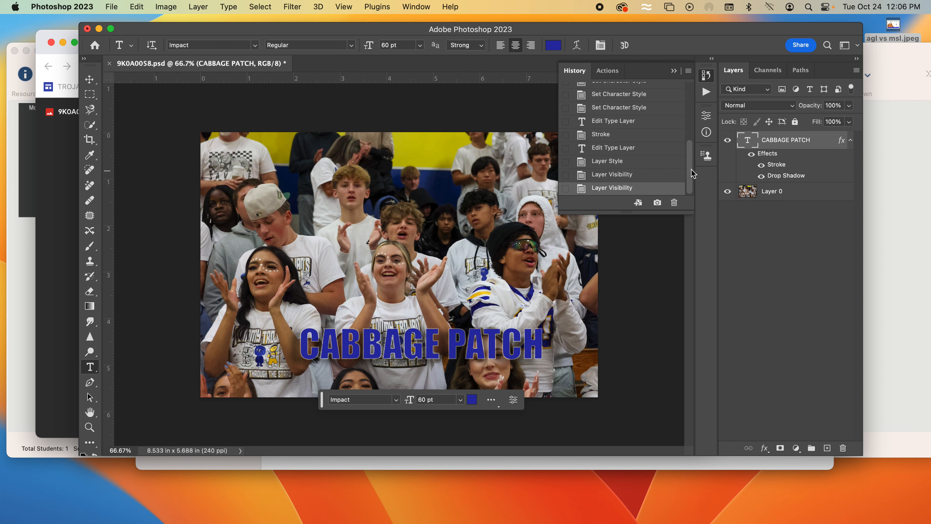
click(675, 71)
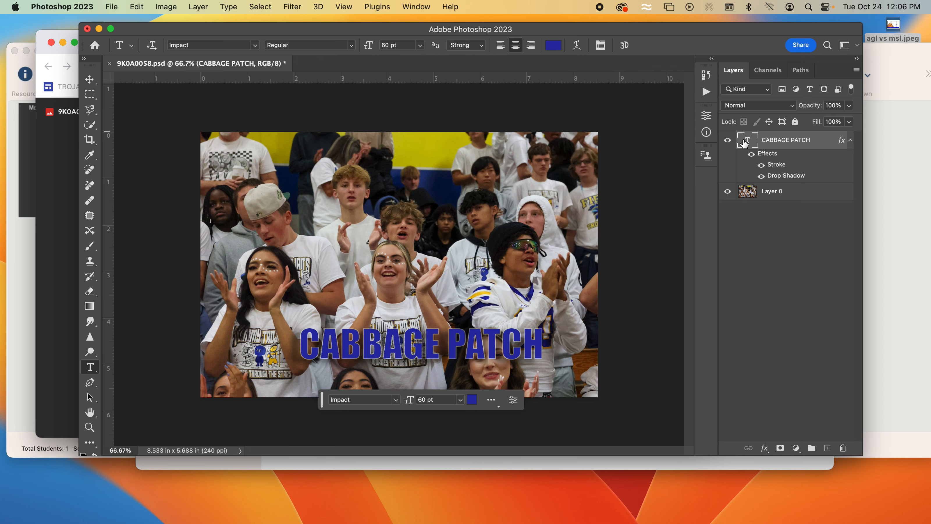
click(418, 7)
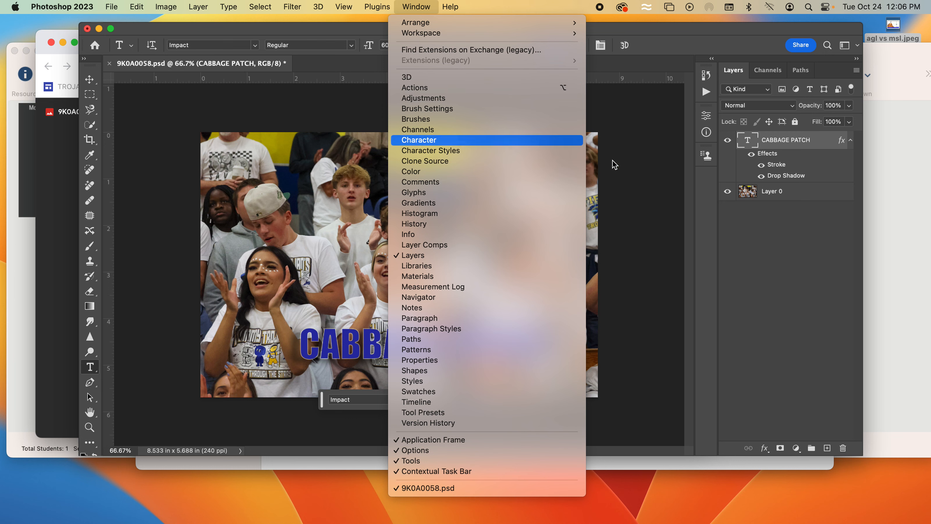
click(831, 251)
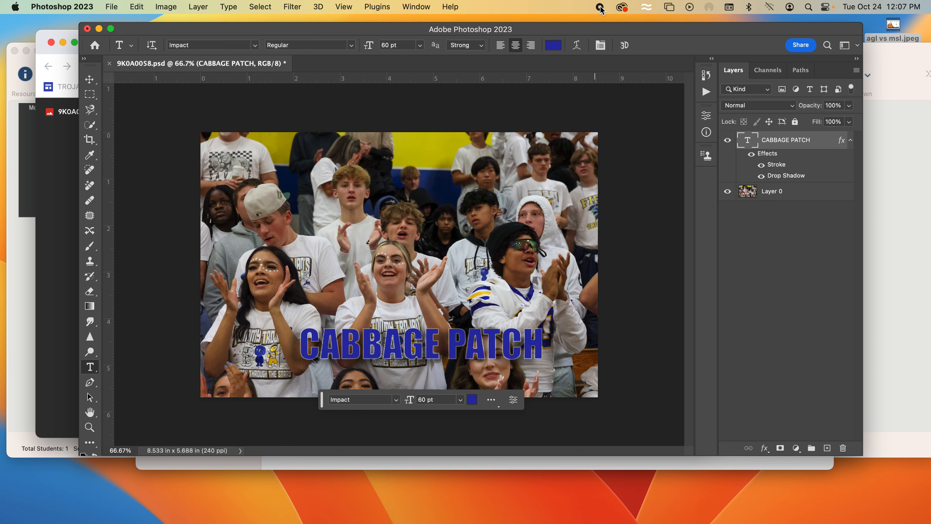
Start a Save As for the document, check the available formats and switch to saving a copy.
click(119, 8)
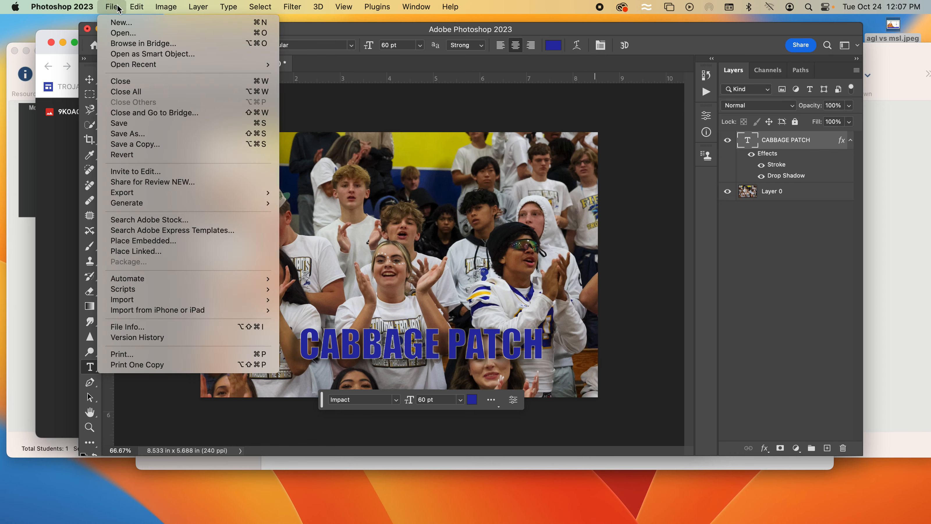
click(133, 134)
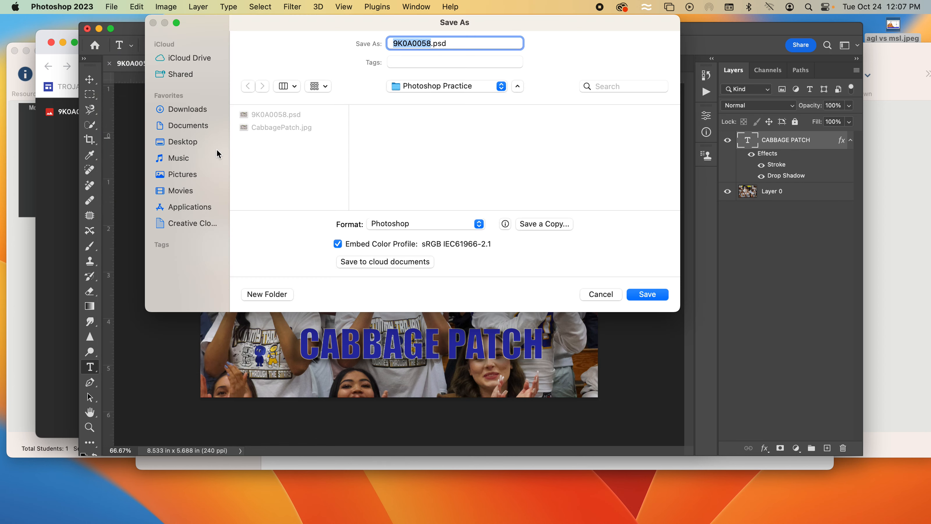
click(436, 224)
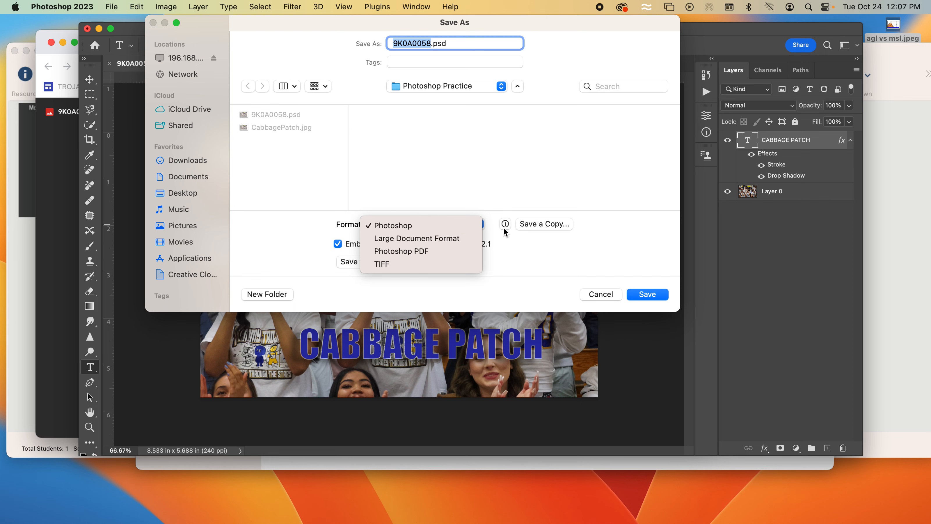
click(544, 224)
click(545, 223)
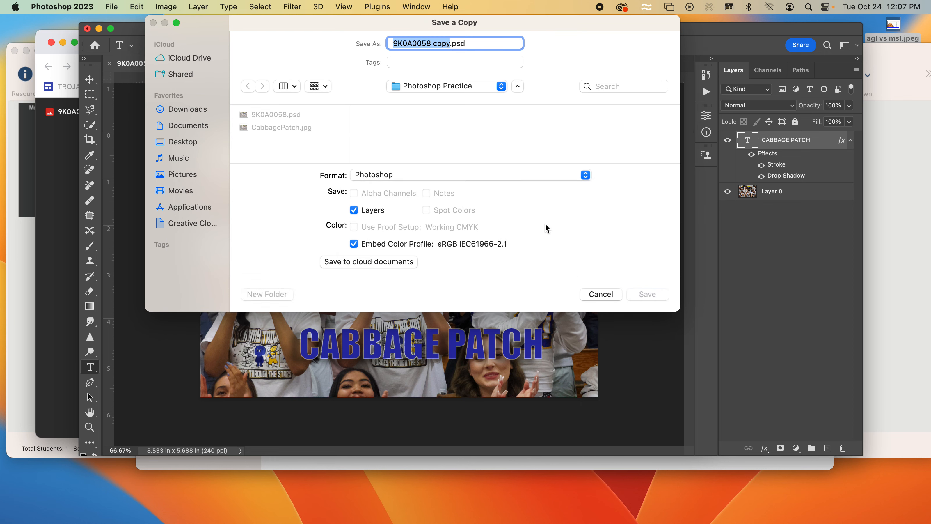
Change the copy's file format to JPEG and switch it back to Photoshop.
click(433, 174)
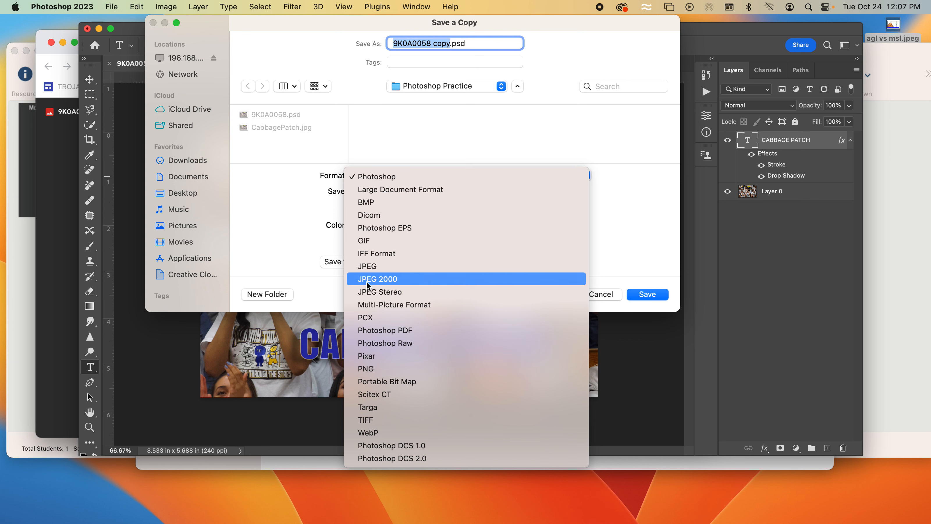
click(372, 266)
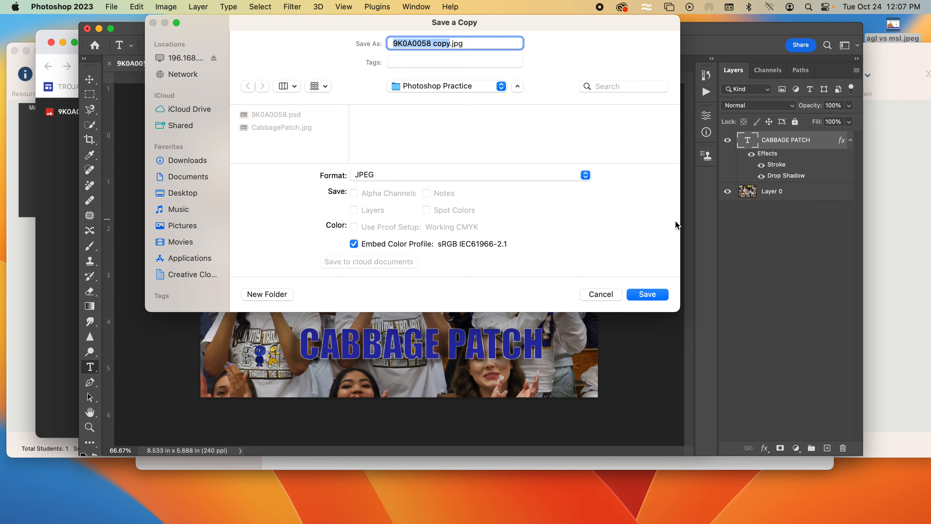
click(570, 173)
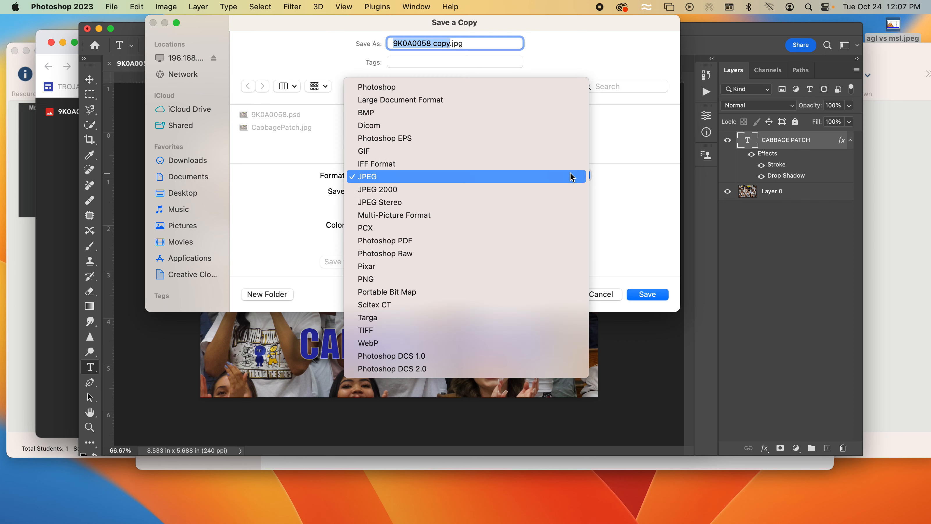
click(404, 89)
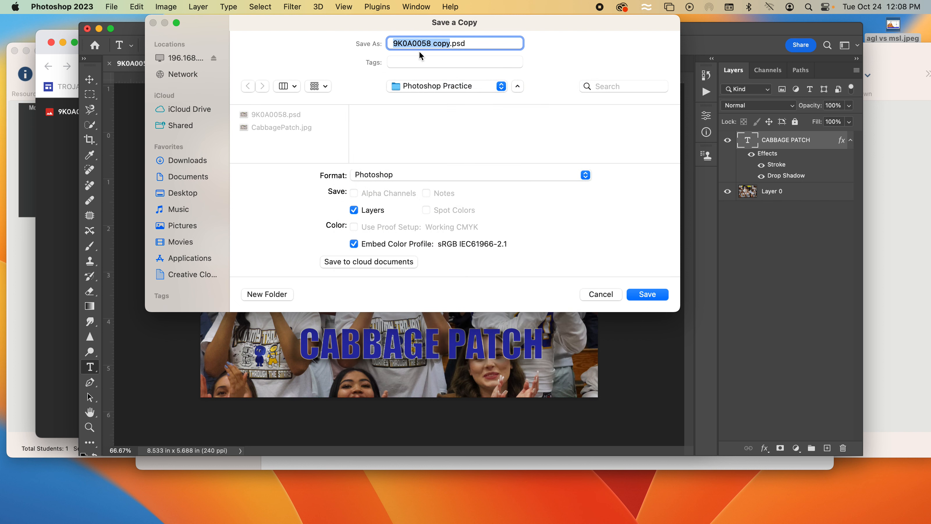
Name the copy Cabbage Patch and keep the save dialog expanded to show the folder browser.
text(C)
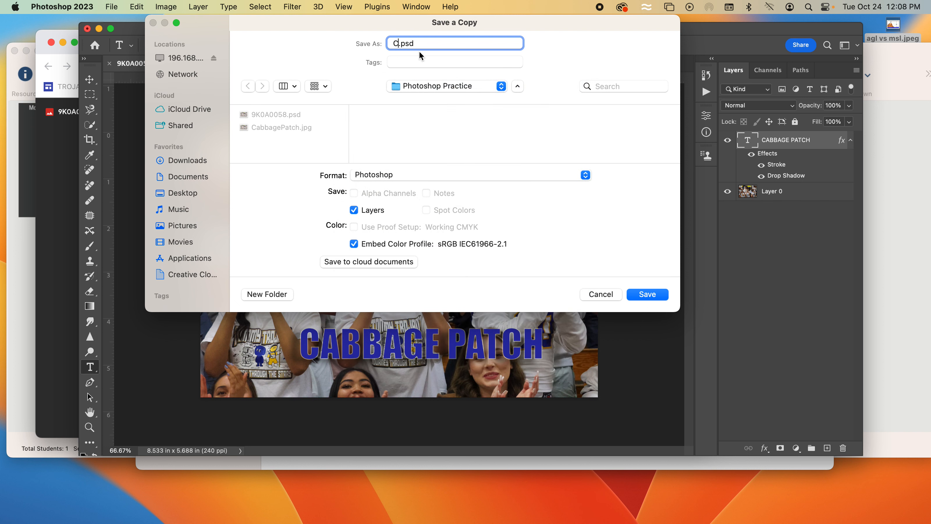
text(abbage Patch)
click(518, 86)
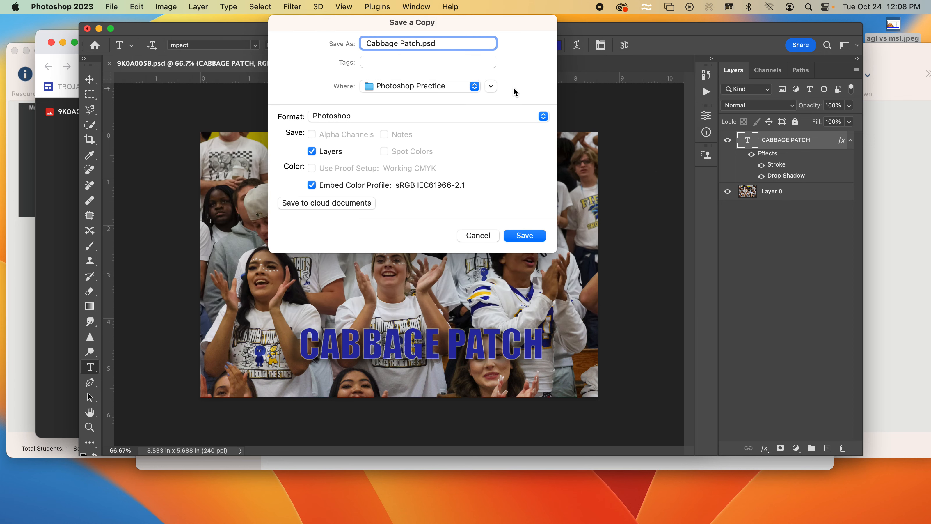
click(492, 87)
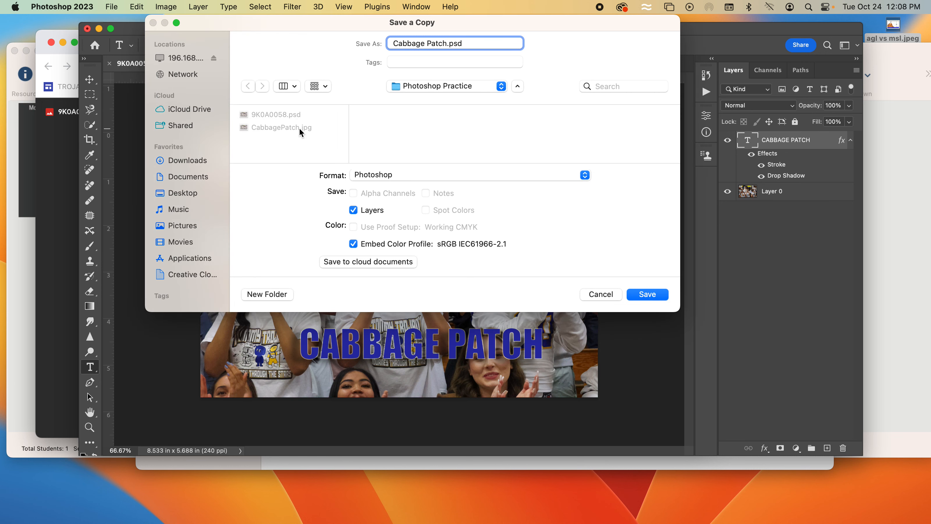
Browse the 196.168.3.2 server in list view to TDMVAULT2, 23-24 Classes and the photograghy p 5 folder.
click(184, 57)
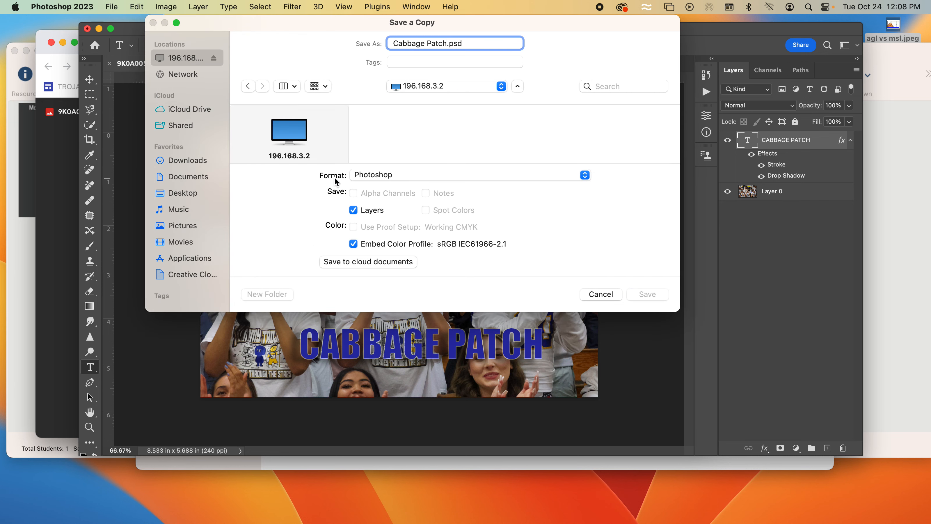
click(295, 87)
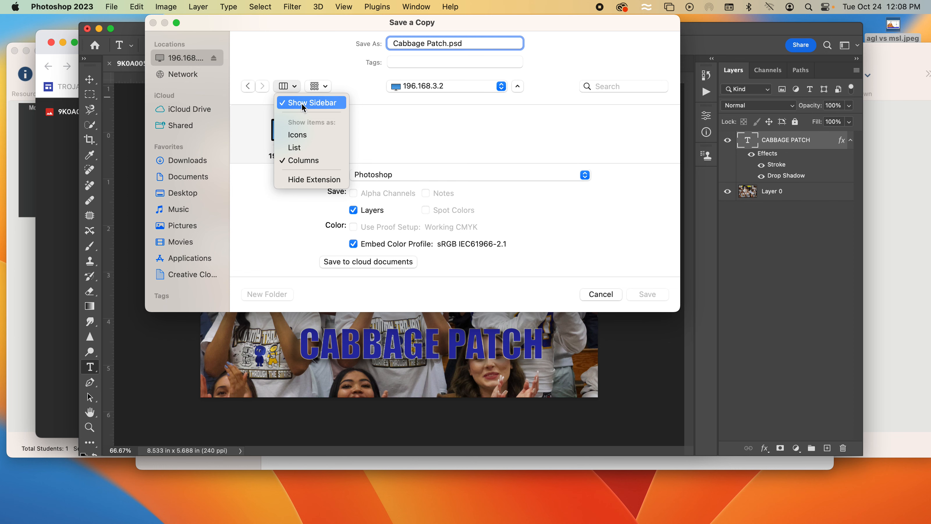
click(301, 148)
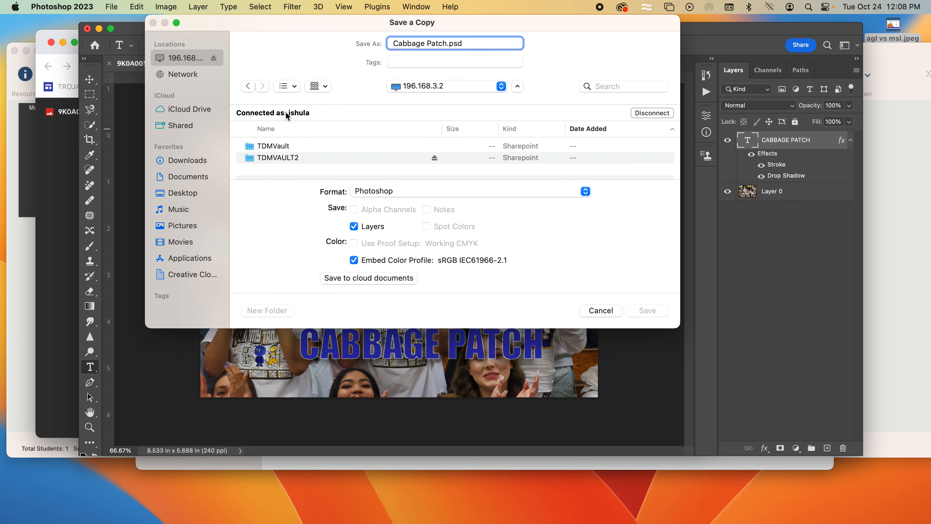
double_click(252, 157)
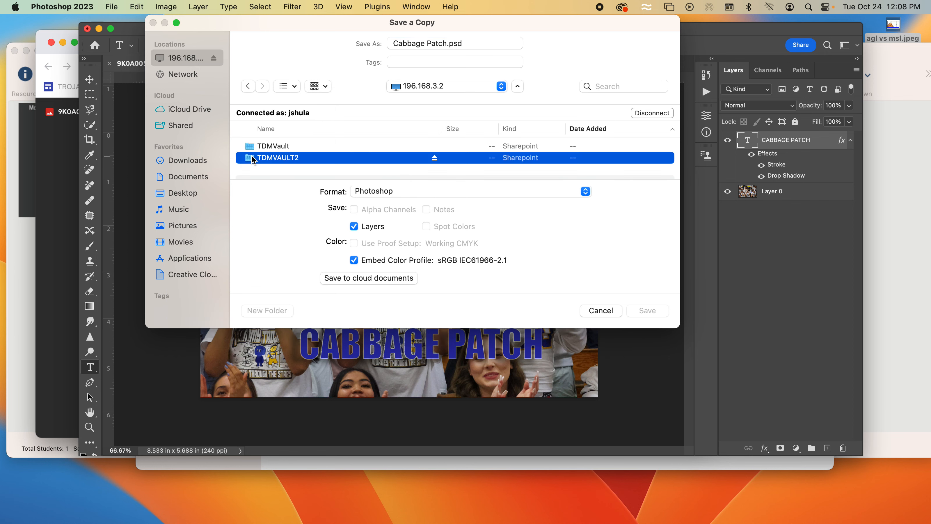
double_click(252, 142)
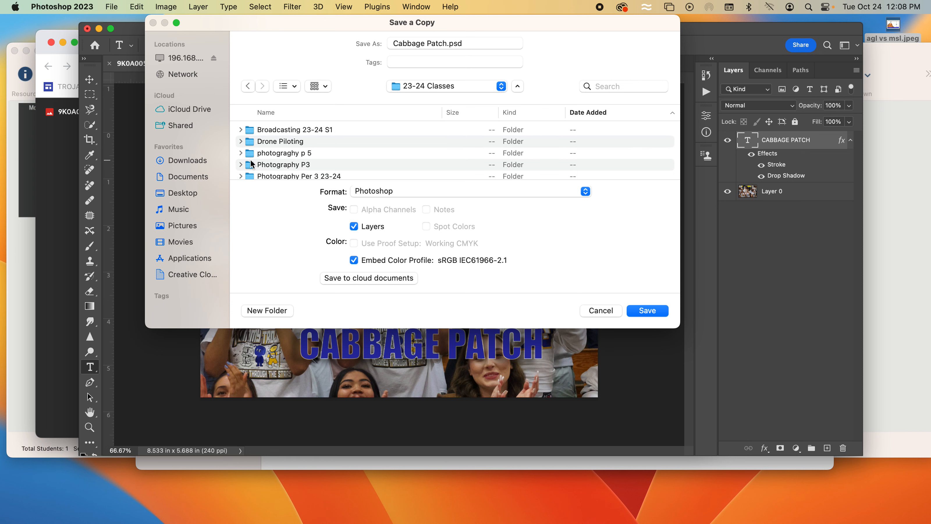
click(252, 152)
double_click(252, 153)
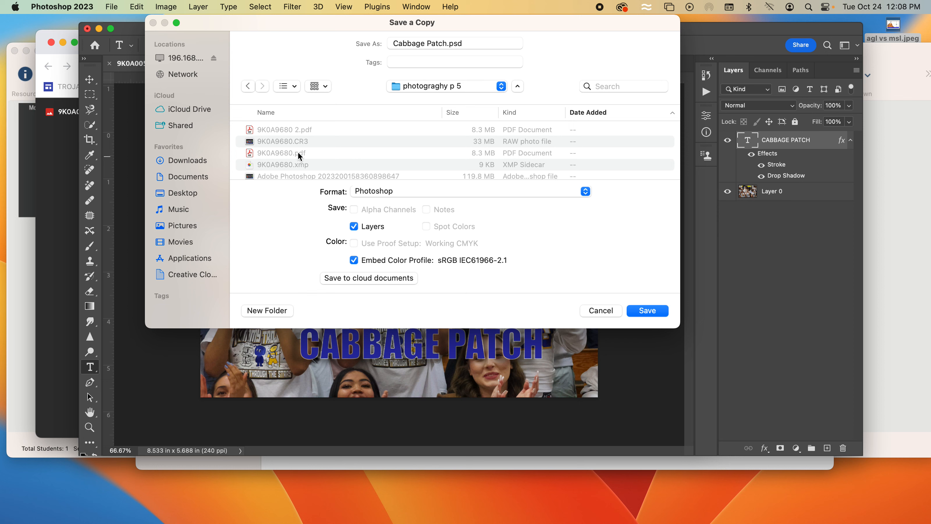
Look through the photograghy p 5 folder for the Squirrel folder and expand it to view its contents.
scroll(447, 162, down, 10)
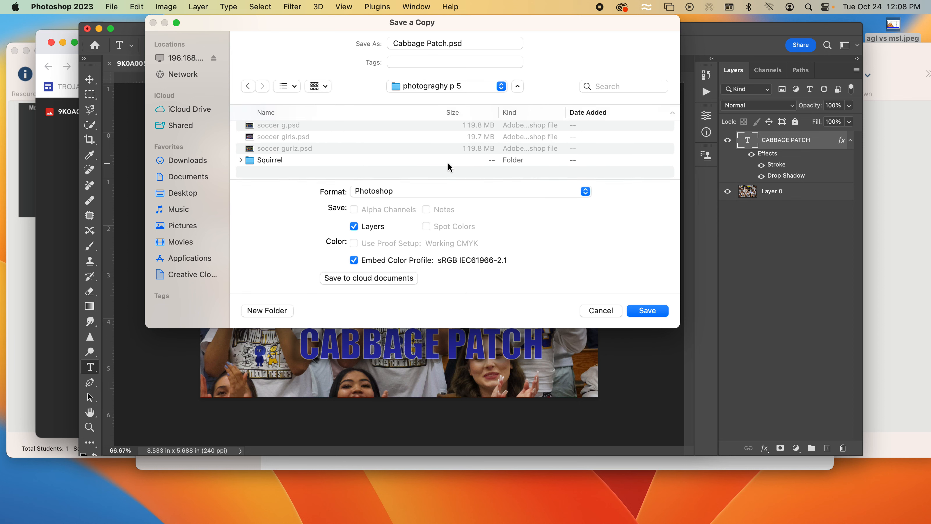
scroll(448, 162, up, 10)
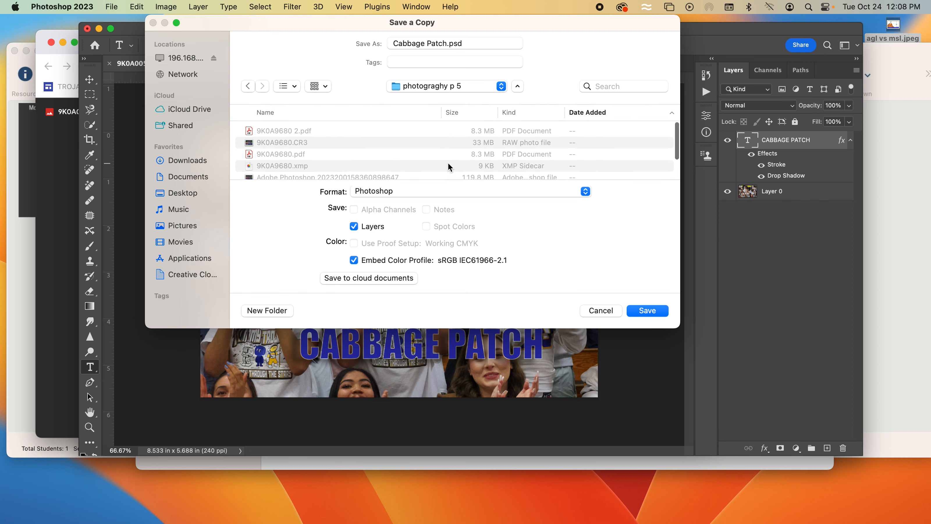
scroll(448, 162, down, 8)
scroll(448, 164, down, 5)
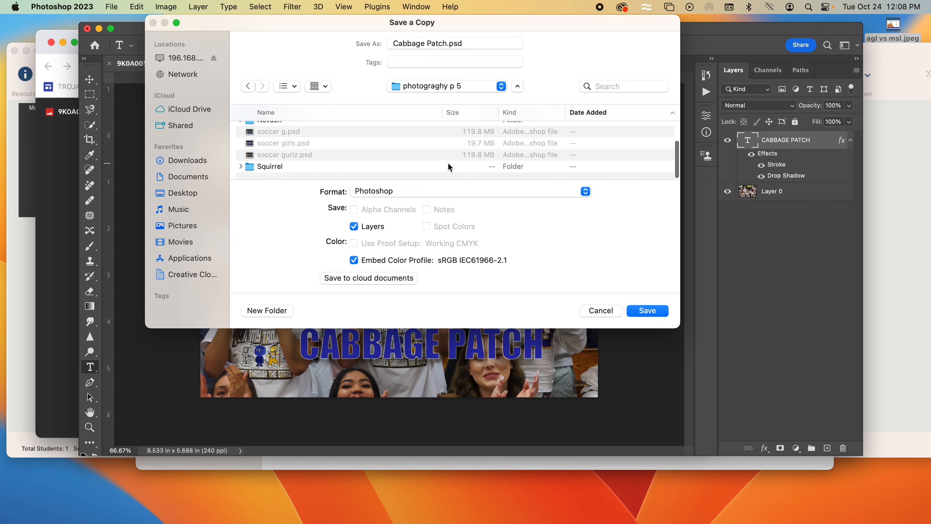
scroll(448, 164, up, 6)
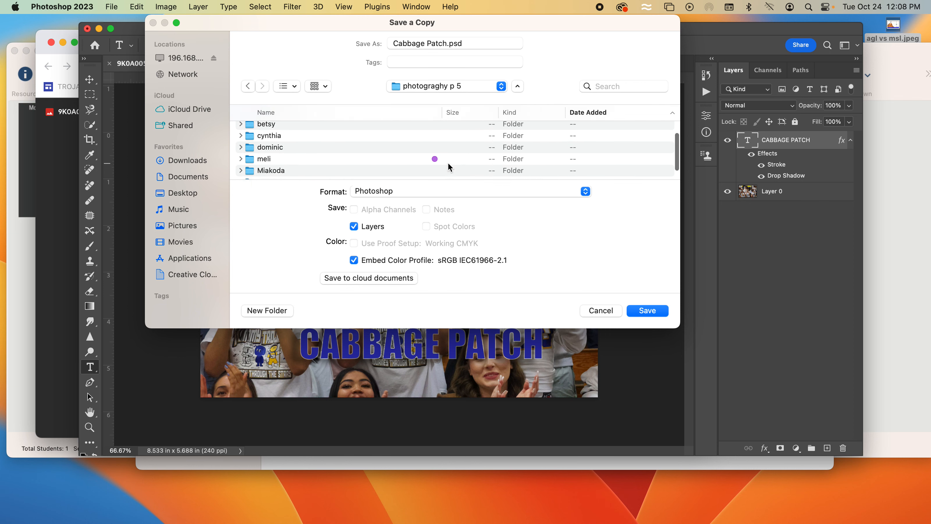
scroll(448, 164, down, 6)
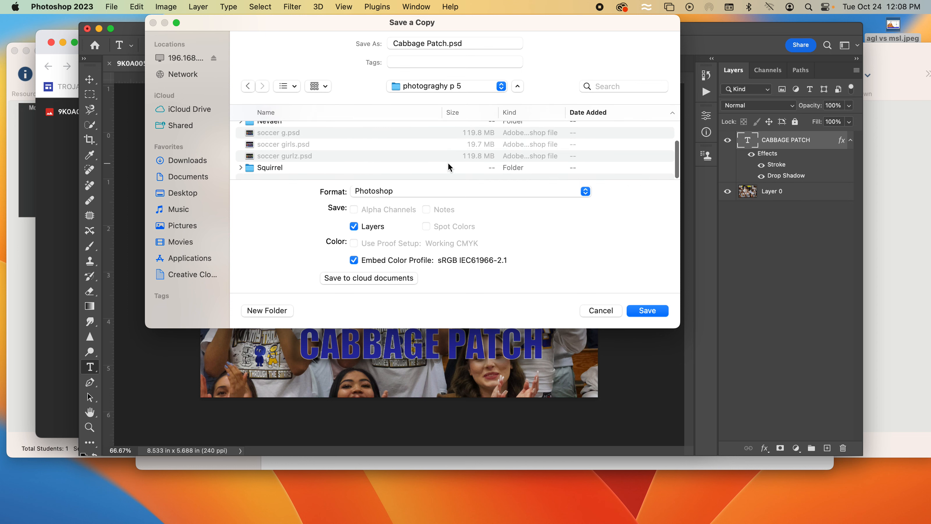
click(303, 165)
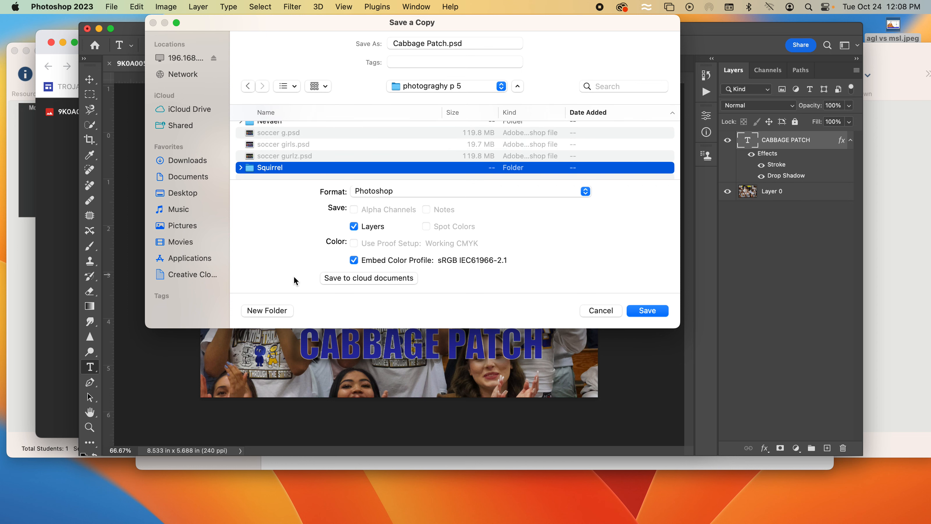
click(241, 168)
scroll(317, 165, down, 1)
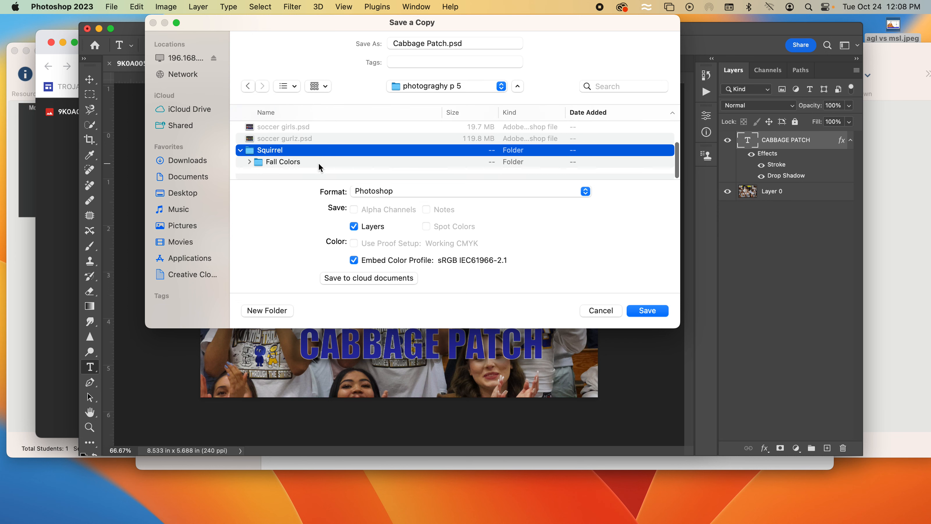
Create a Photoshop Practice folder inside photograghy p 5 and save the copy there with Maximize Compatibility on.
click(279, 310)
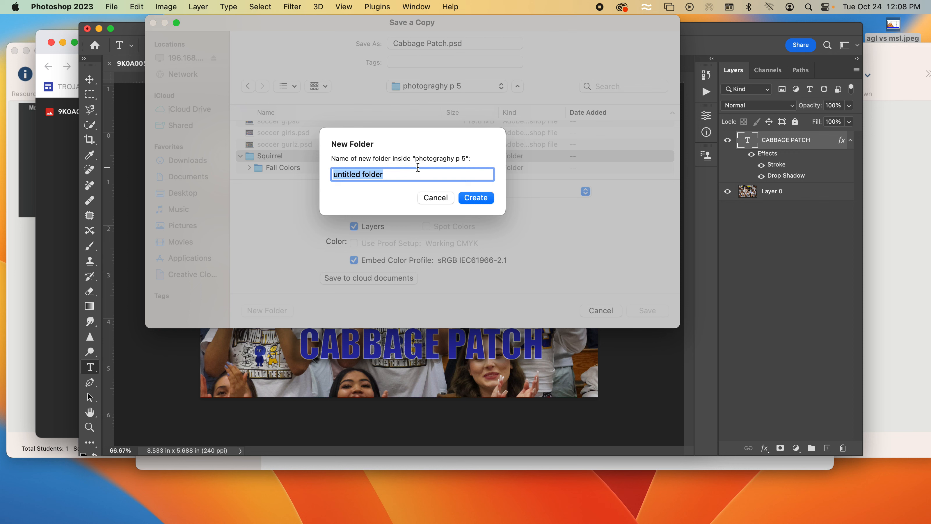
text(Photoshp)
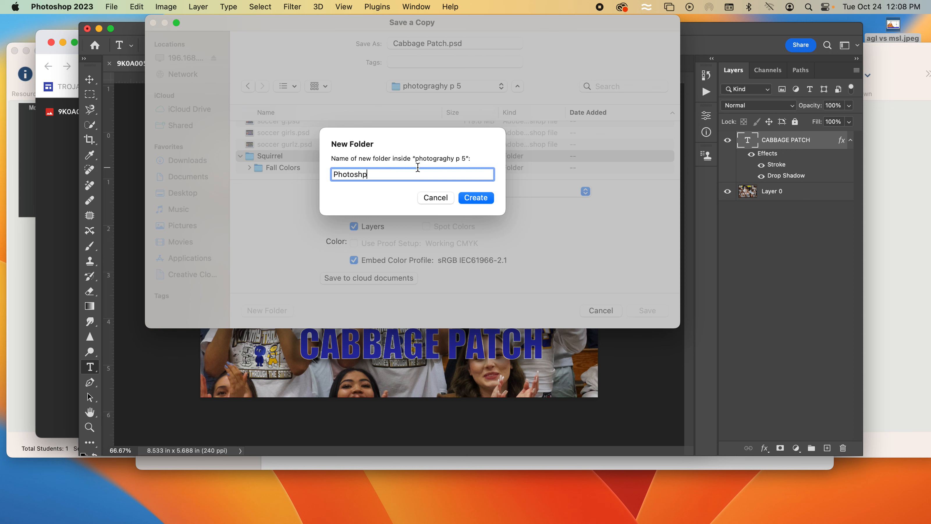
key(BackSpace)
text(op Practice)
click(477, 199)
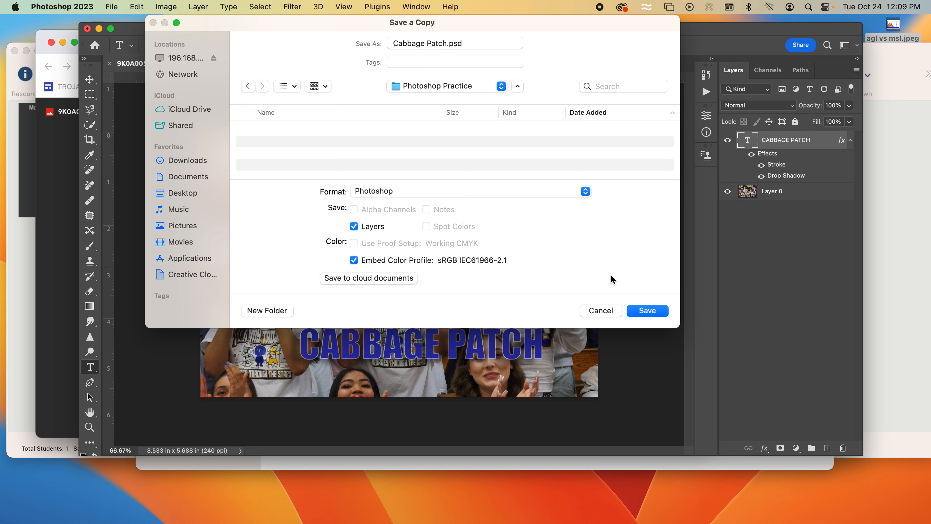
click(648, 311)
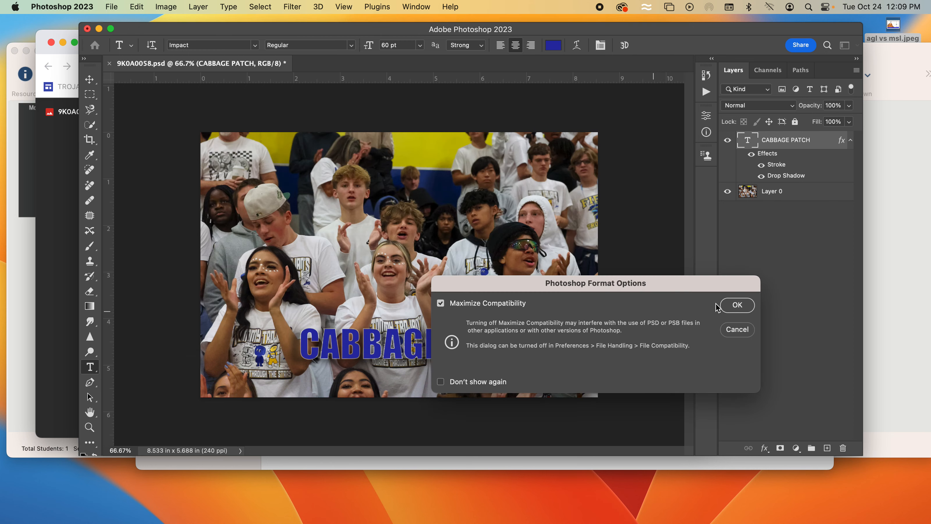
click(731, 304)
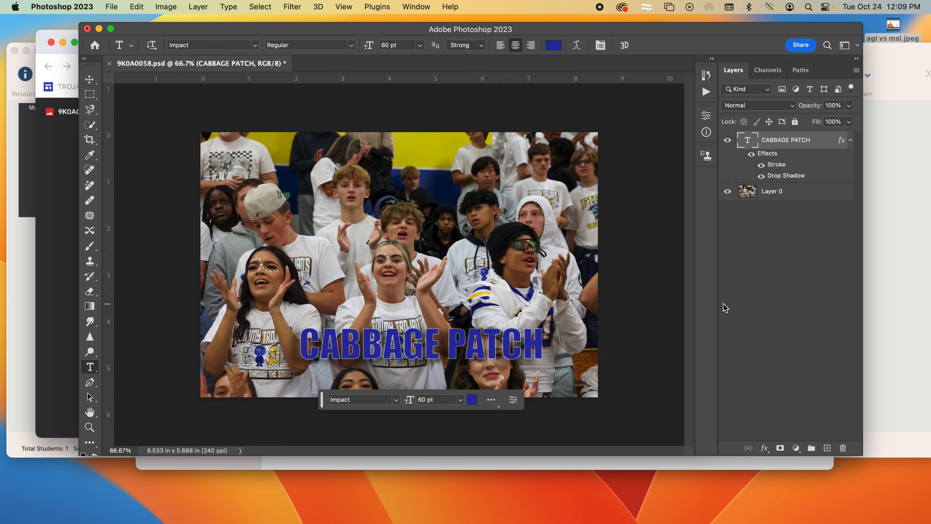
Quit Photoshop and save the changes to 9K0A0058.psd.
click(88, 5)
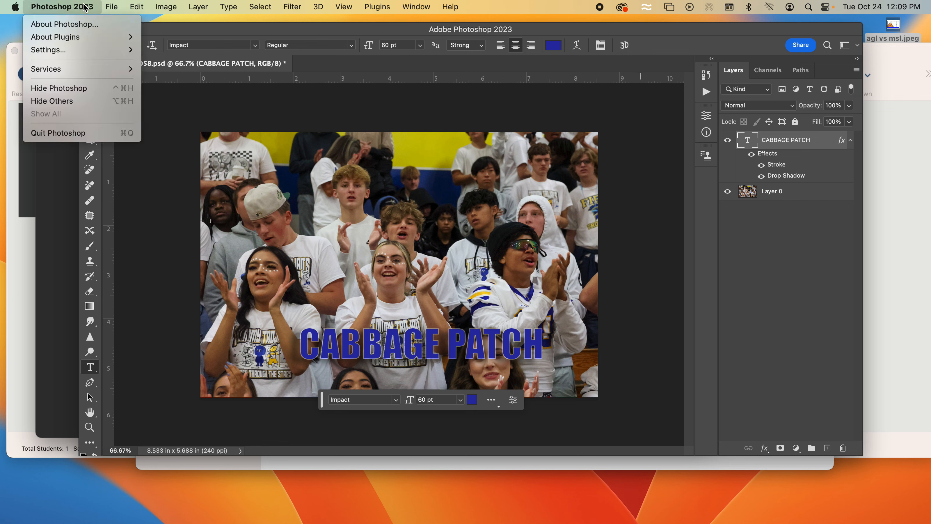
click(92, 135)
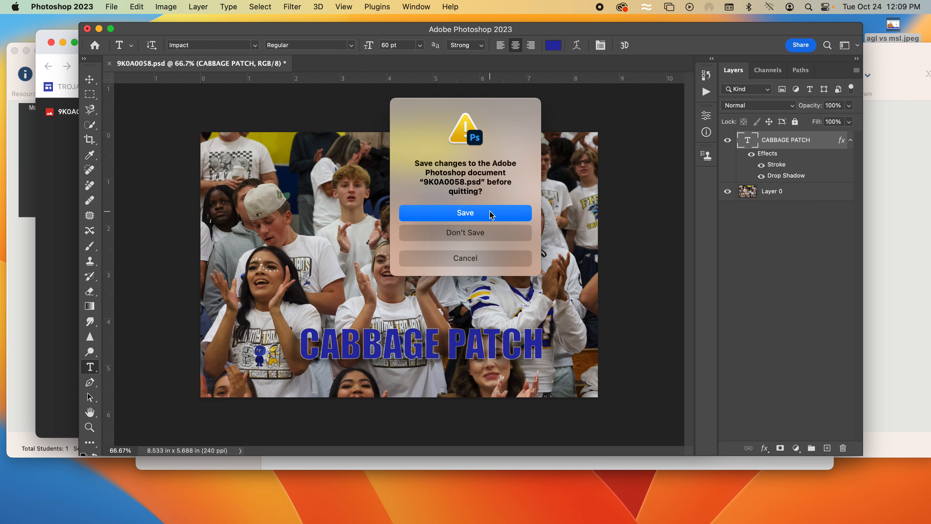
click(478, 214)
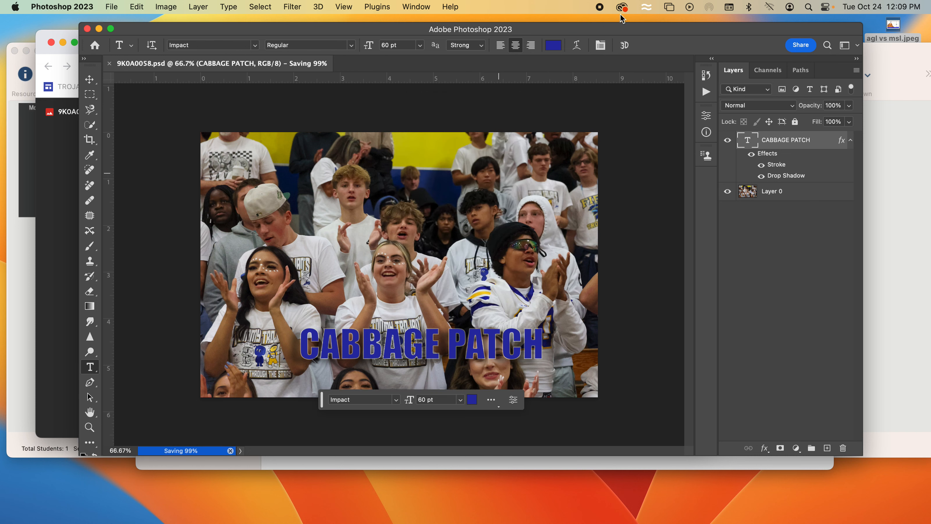